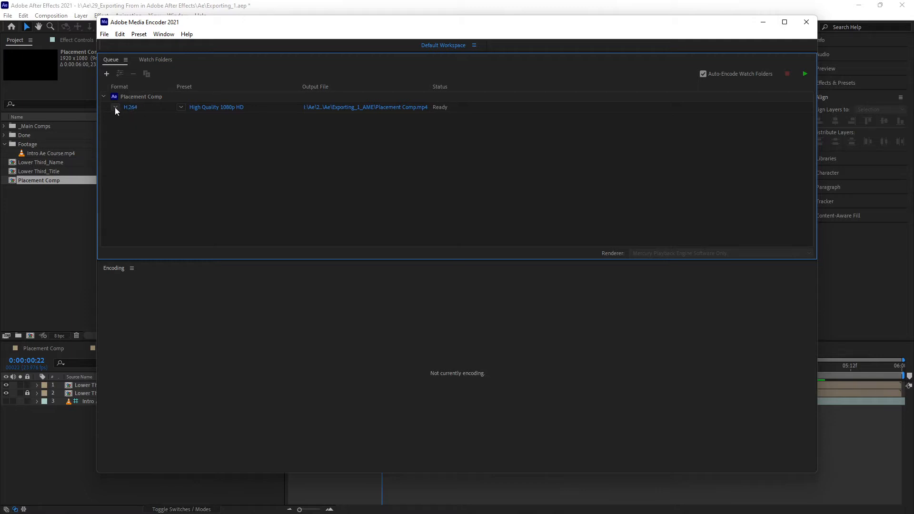
- Set the queued Placement Comp to QuickTime format with the GoPro CineForm RGB 12-bit with alpha preset
left_click(115, 107)
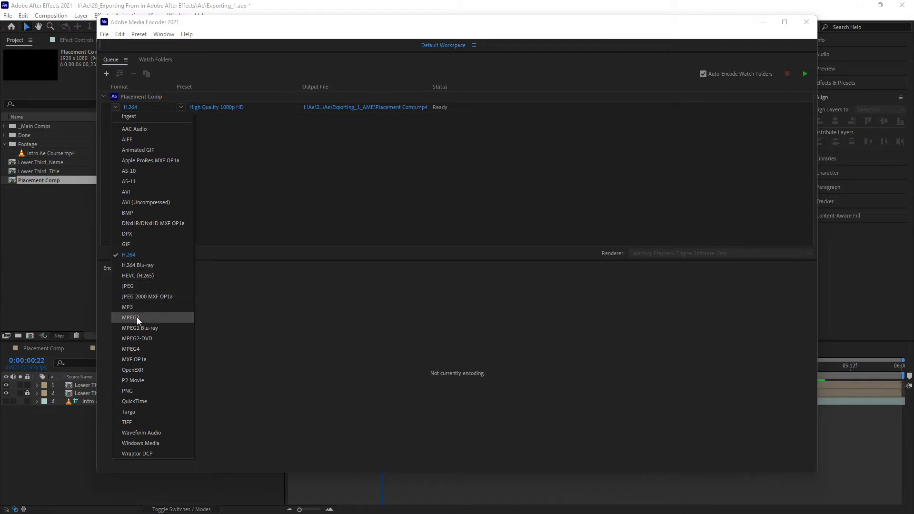
left_click(170, 402)
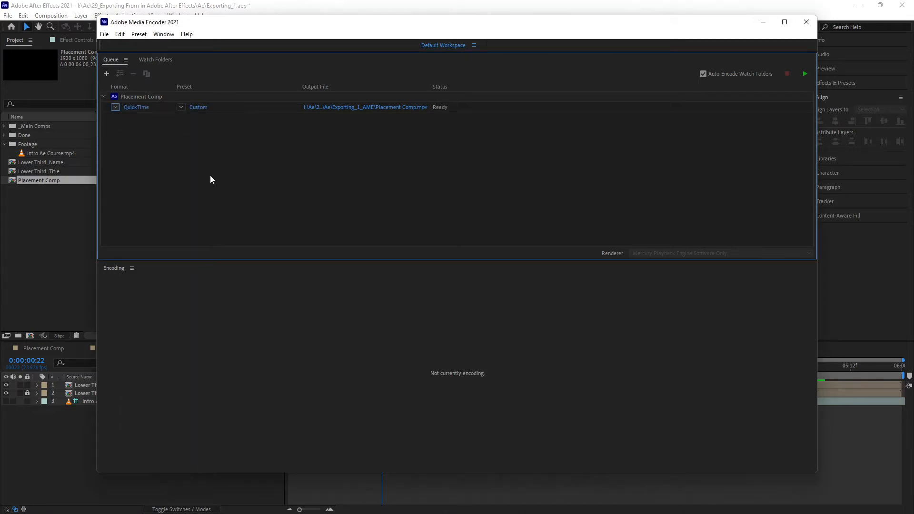
left_click(181, 108)
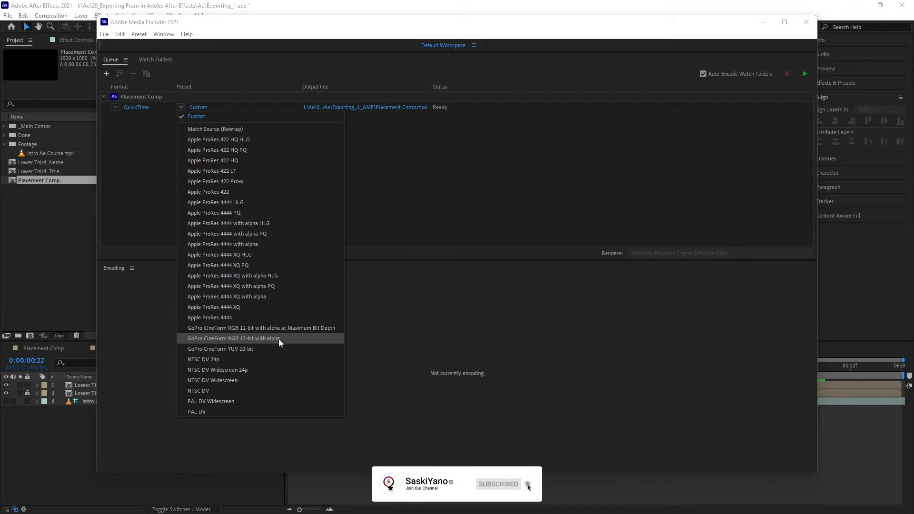
left_click(292, 339)
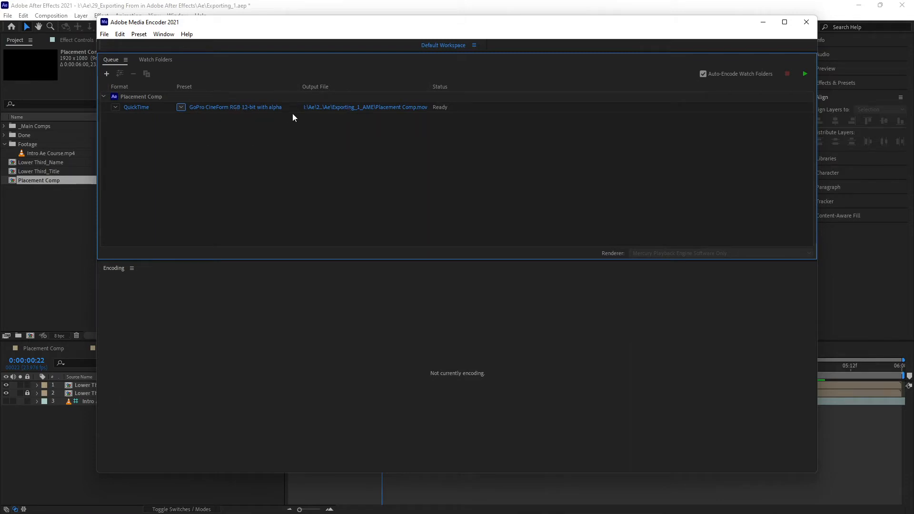
- Save the output as Placement Comp.mov in the Ae folder above Exporting_1_AME and start encoding the queue
left_click(358, 108)
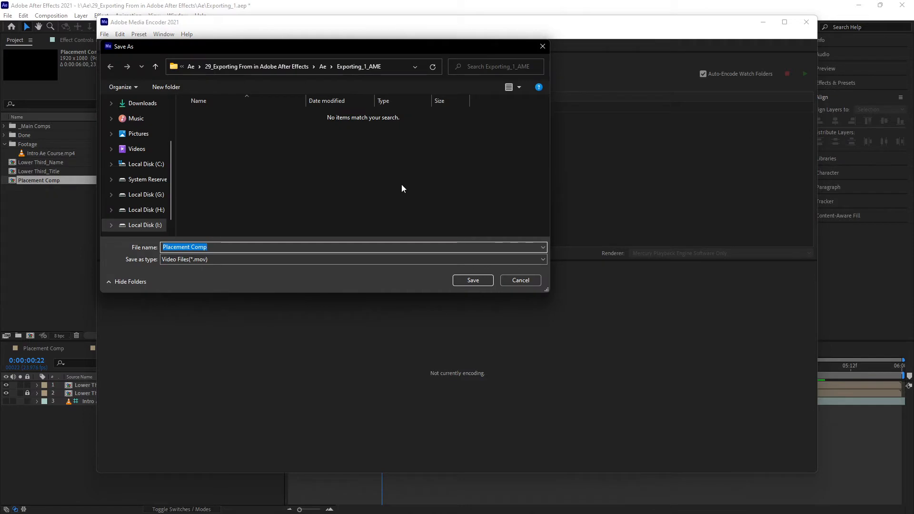
left_click_drag(543, 285, 660, 370)
left_click(396, 66)
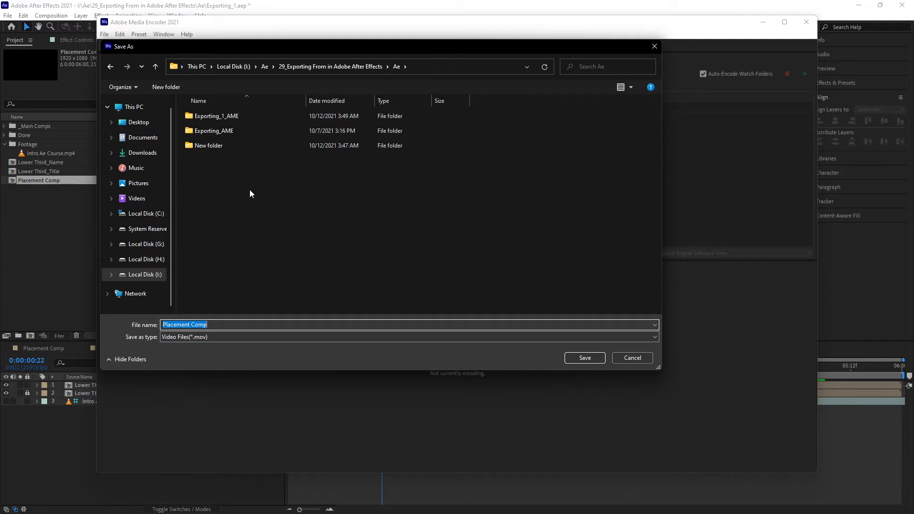
left_click(581, 361)
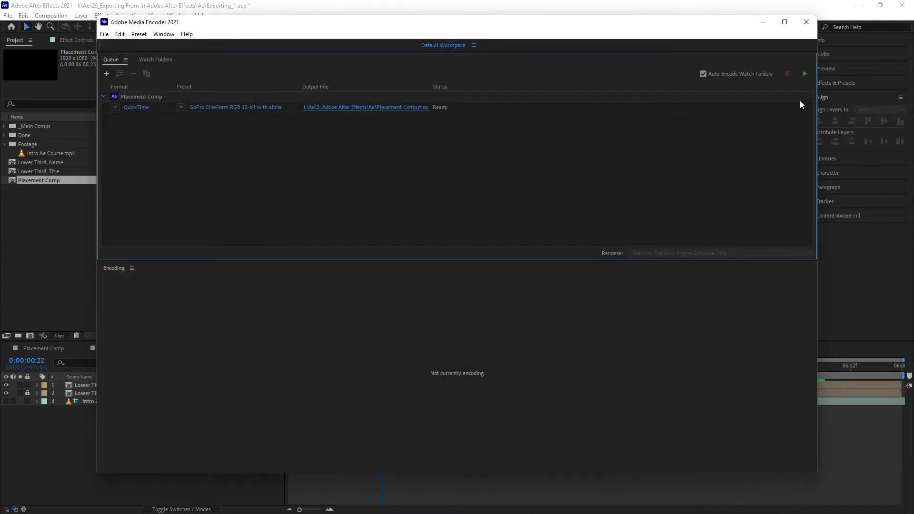
left_click(805, 75)
- Open the rendered file's folder, import Placement Comp.mov into the After Effects project and create a composition from it
left_click(397, 110)
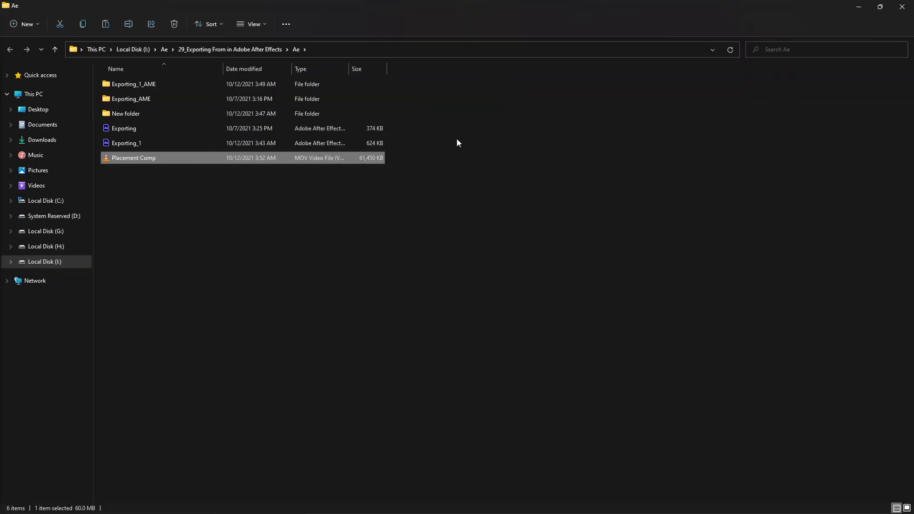
left_click(880, 7)
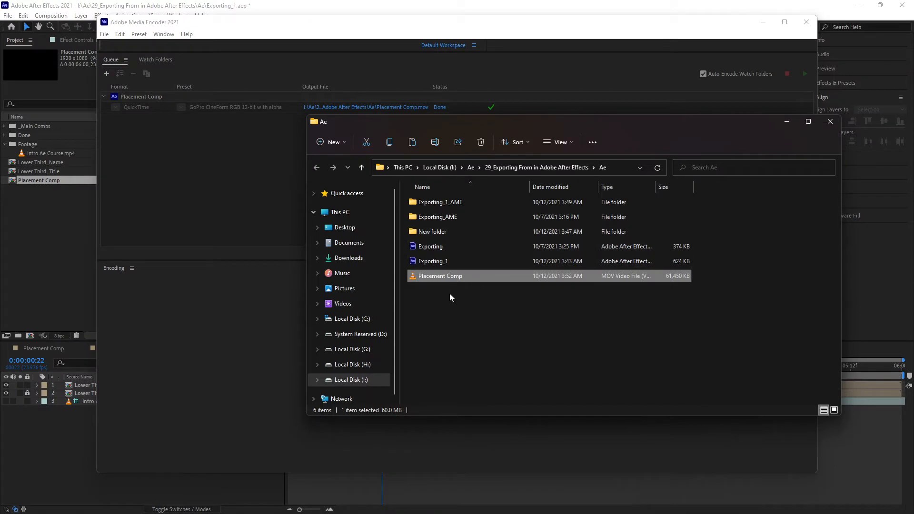
left_click(764, 22)
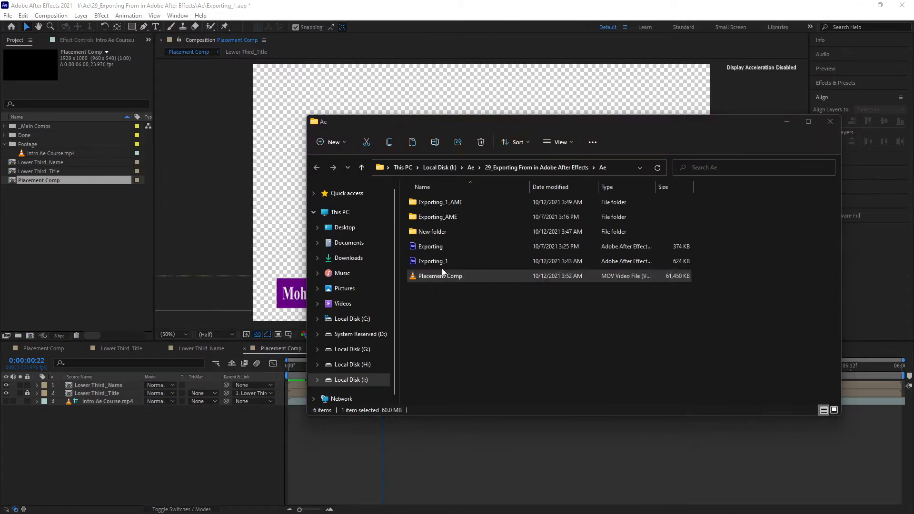
left_click_drag(460, 279, 62, 255)
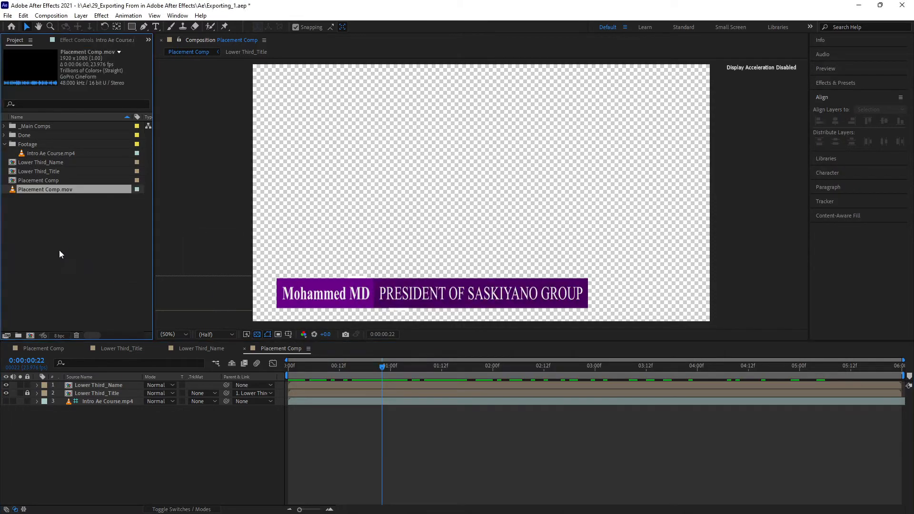
left_click_drag(13, 193, 30, 336)
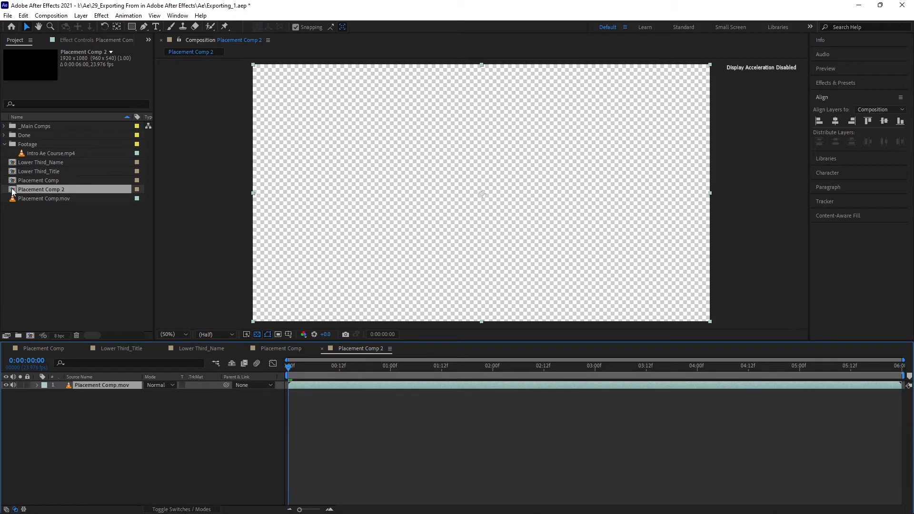
- Play and scrub through the new composition to check the lower third animation over the transparent background
key("space")
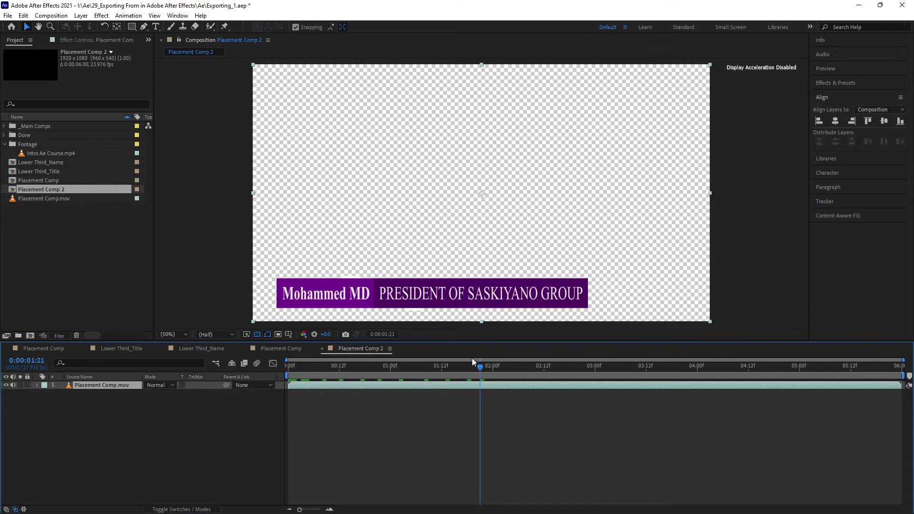
left_click_drag(481, 367, 293, 382)
key("space")
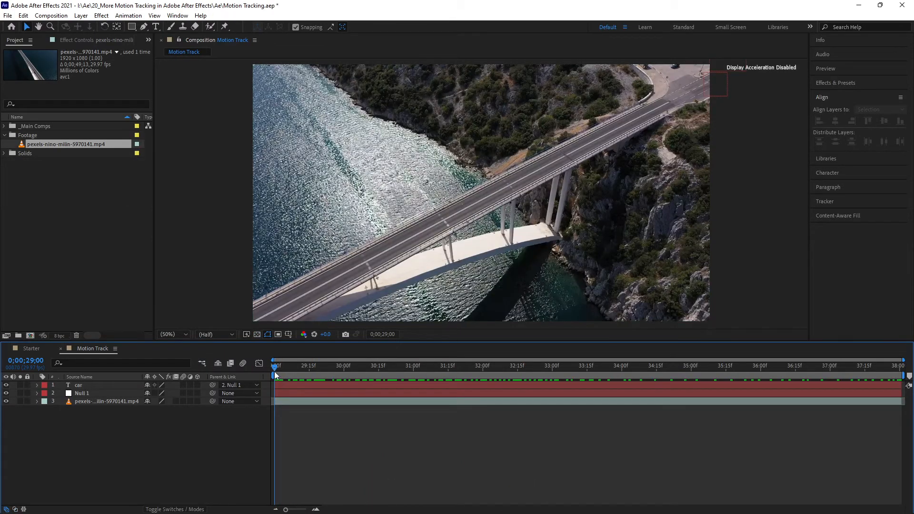
left_click_drag(275, 375, 407, 378)
left_click_drag(414, 381, 518, 401)
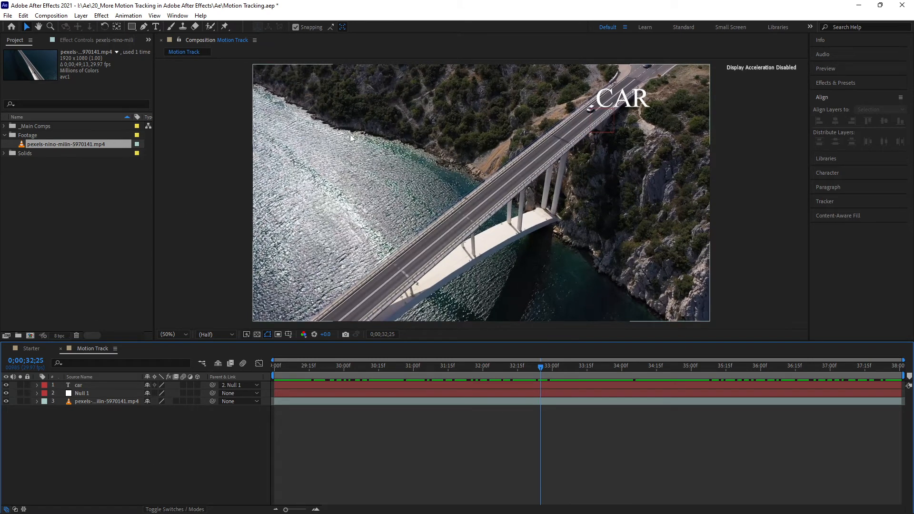
- Add the Motion Track composition to the Media Encoder queue as H.264 with the High Quality 1080p HD preset
left_click(50, 16)
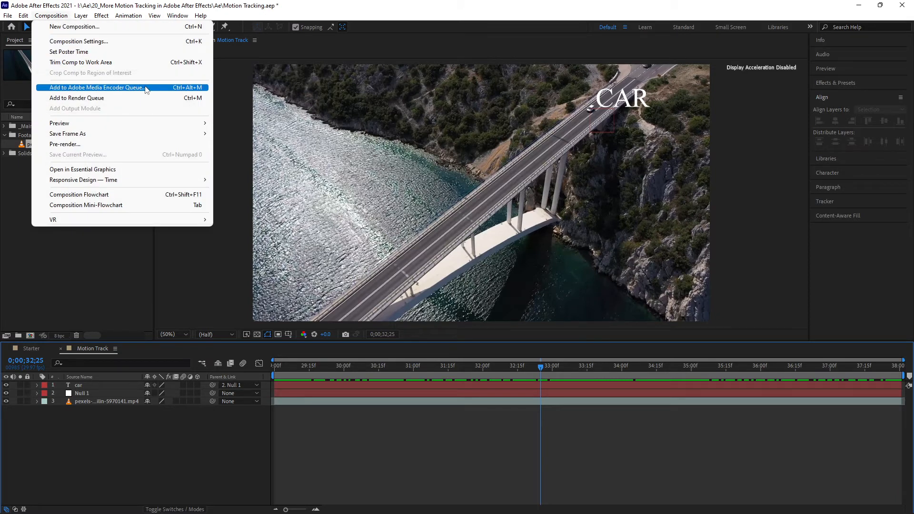
left_click(170, 89)
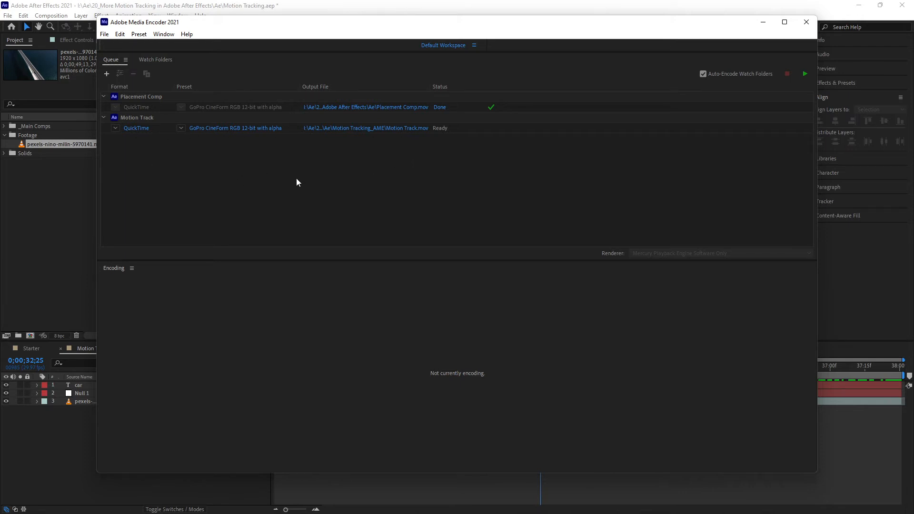
left_click(114, 128)
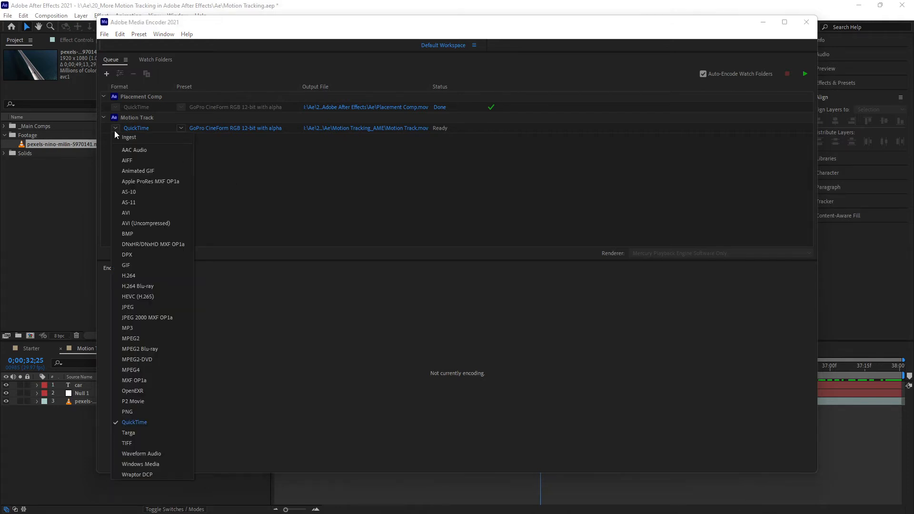
left_click(163, 275)
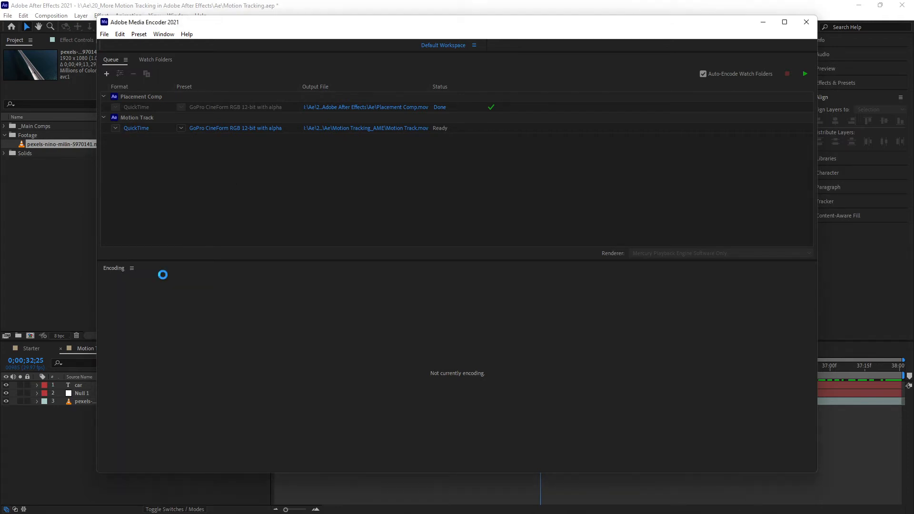
left_click(181, 129)
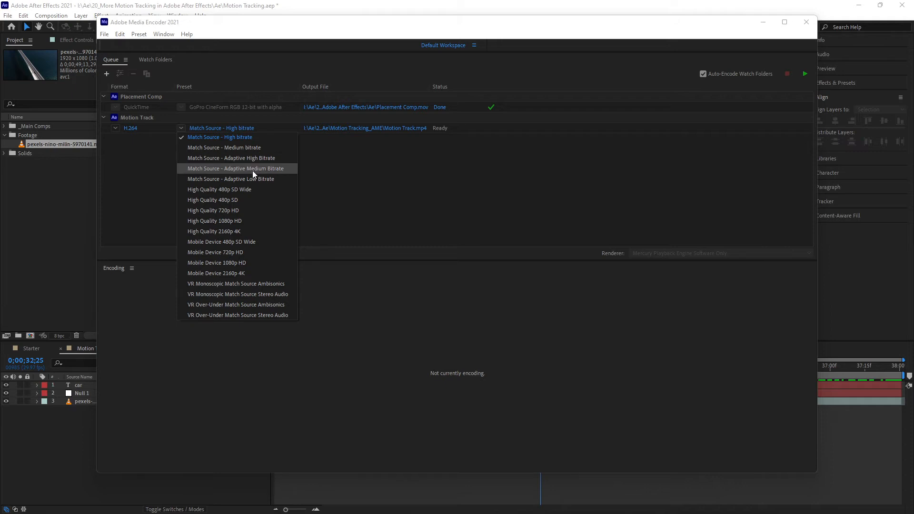
left_click(249, 223)
- Save the output as Motion Track.mp4 in the Ae folder above Motion Tracking_AME
left_click(375, 128)
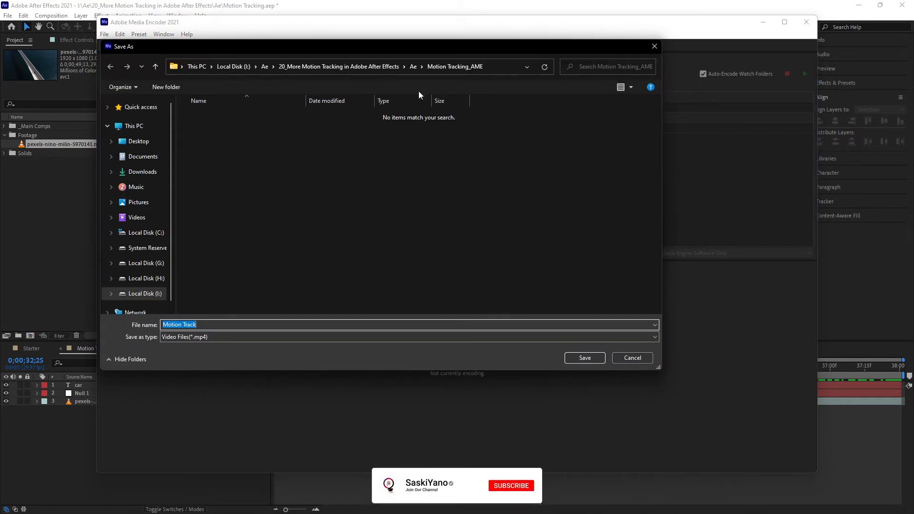
left_click(414, 67)
left_click(585, 358)
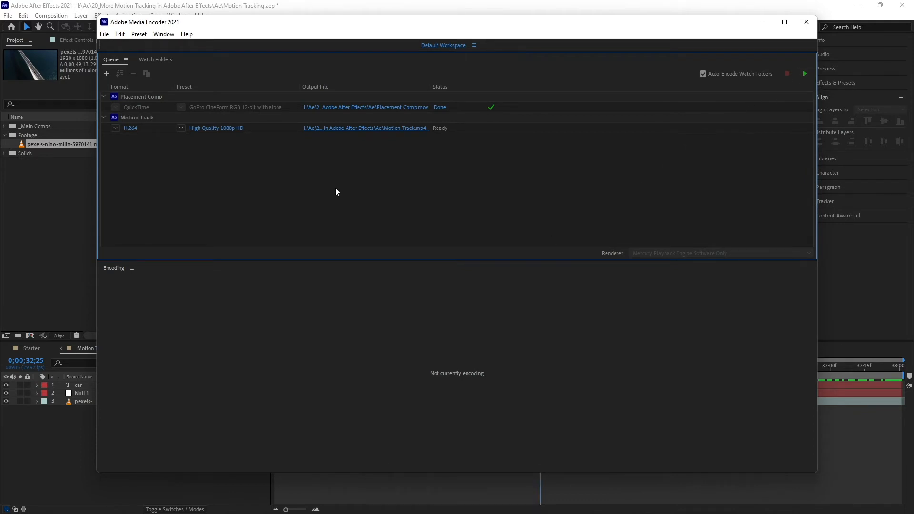
left_click(223, 130)
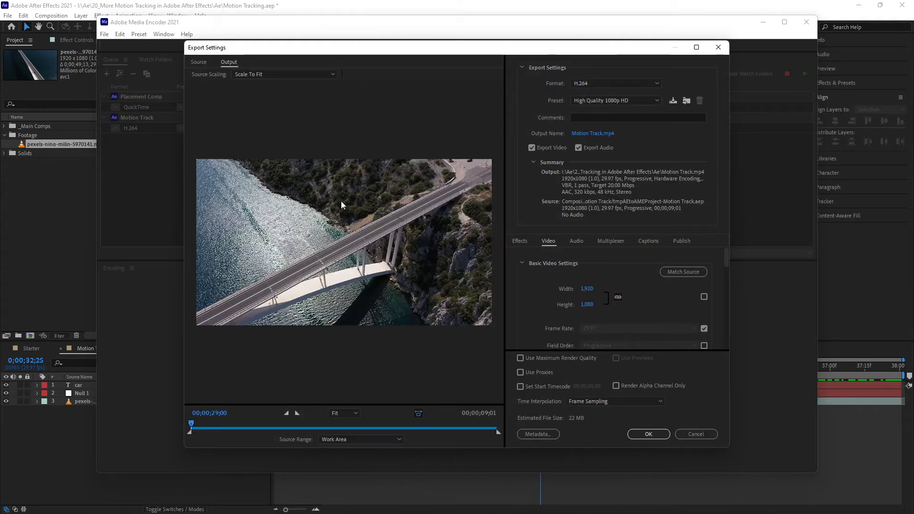
left_click(616, 100)
left_click(618, 113)
left_click_drag(496, 447, 495, 475)
left_click_drag(504, 43, 506, 19)
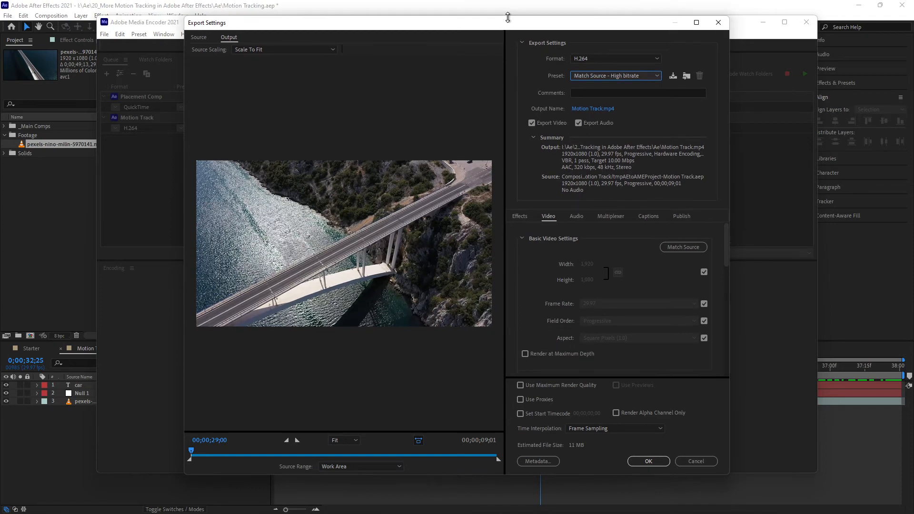
left_click_drag(728, 229, 816, 229)
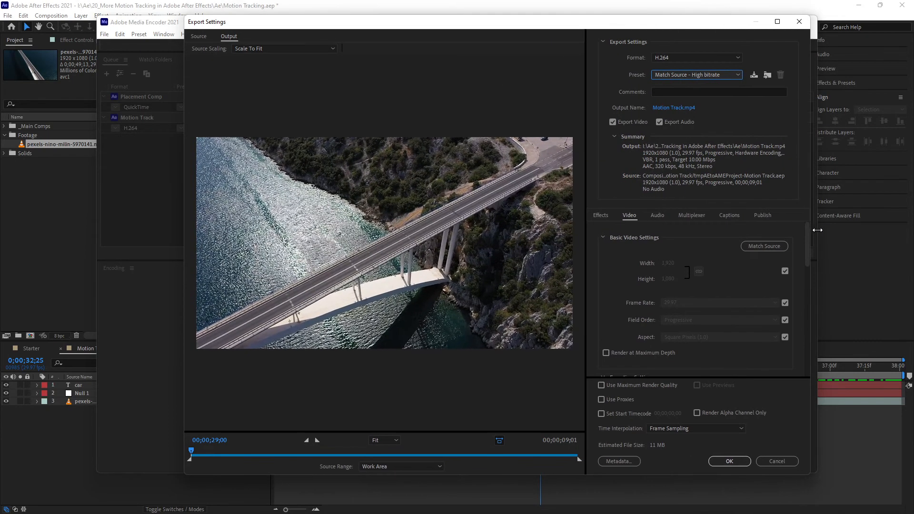
left_click_drag(186, 170, 97, 170)
left_click_drag(591, 221, 495, 221)
left_click_drag(555, 476, 553, 492)
left_click(805, 21)
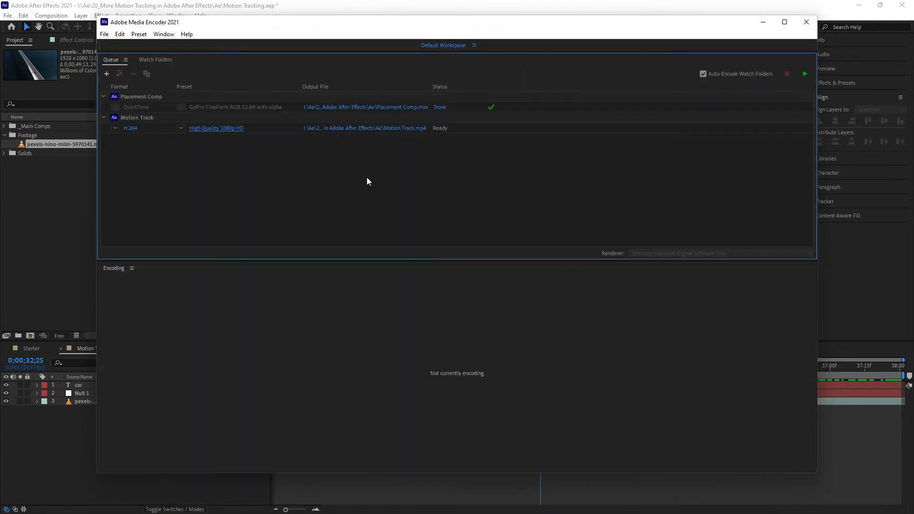
- Set the Motion Track preset to Match Source - High bitrate and open its export settings with a wider settings area
left_click(181, 127)
left_click(211, 141)
left_click(213, 129)
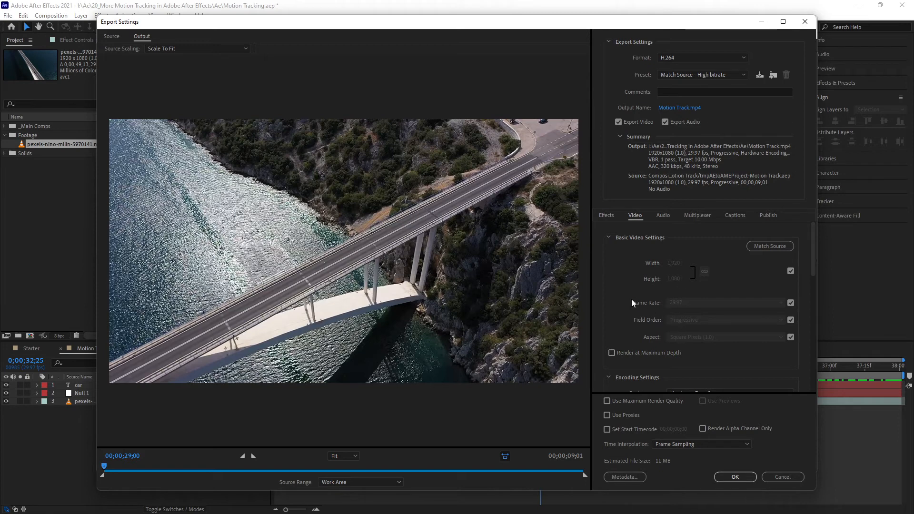
left_click_drag(594, 285, 502, 286)
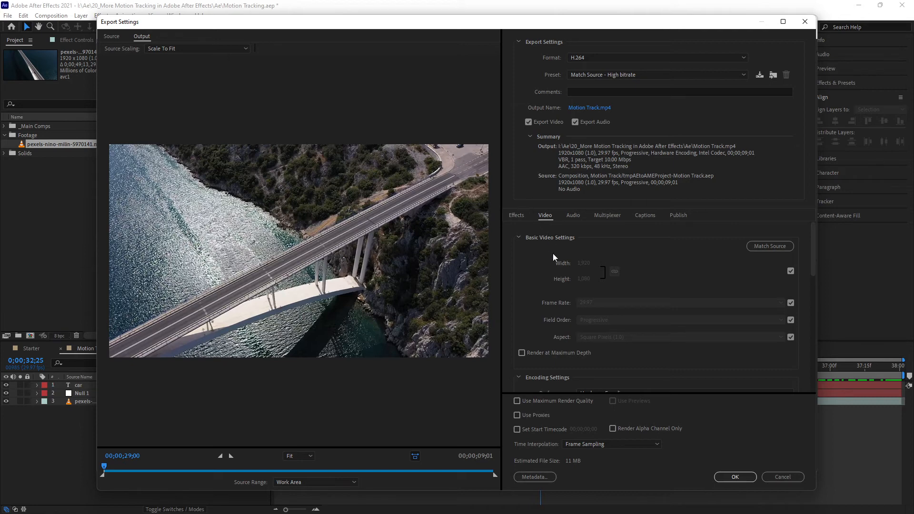
- Review the video export settings from Basic Video Settings through Encoding Settings to the Bitrate Settings
scroll(558, 268, "down", 3)
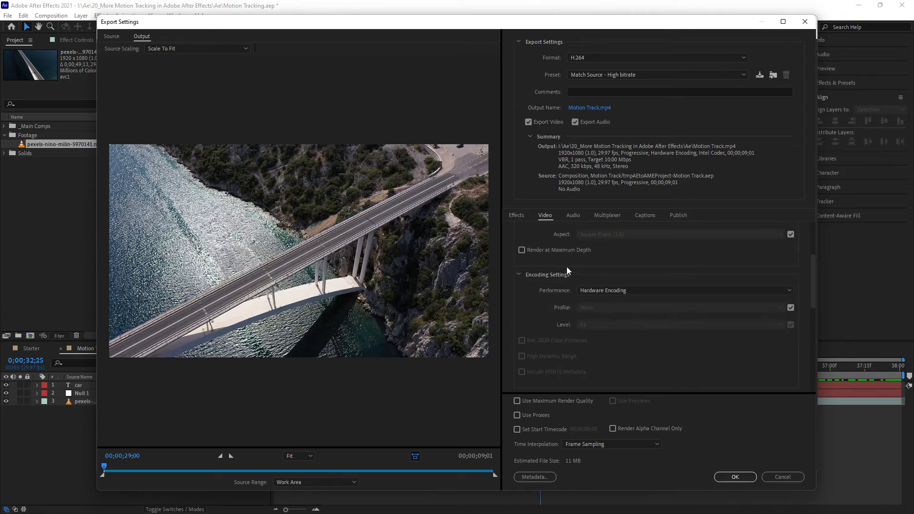
scroll(552, 270, "up", 3)
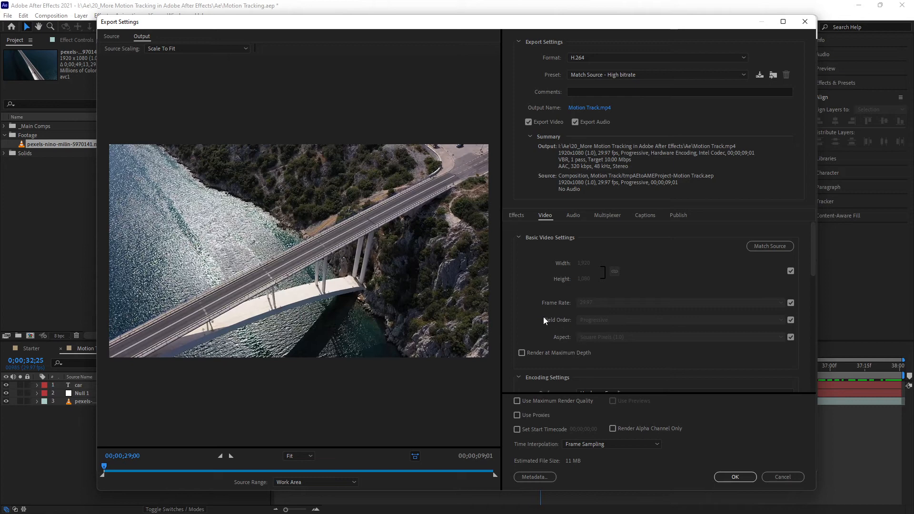
scroll(538, 314, "down", 3)
scroll(536, 299, "down", 5)
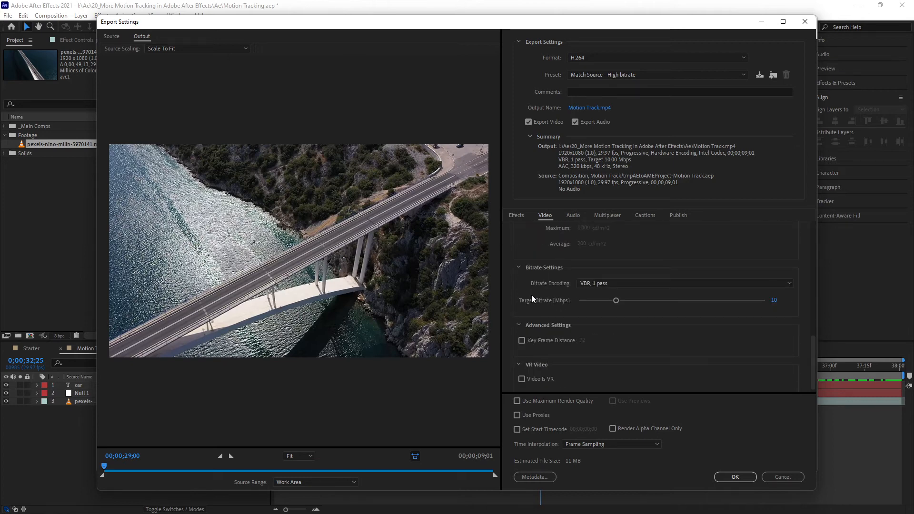
mouse_move(536, 279)
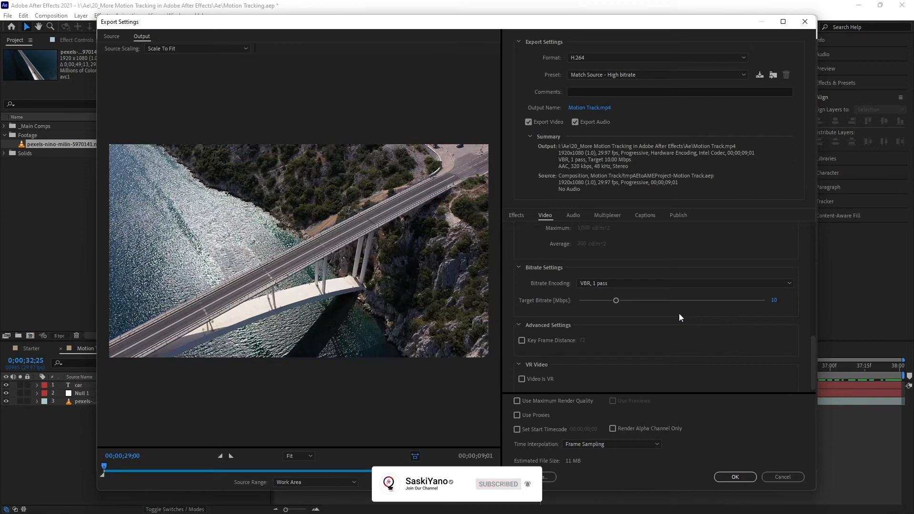
- Review the audio export settings and examine the available audio codec options
left_click(577, 215)
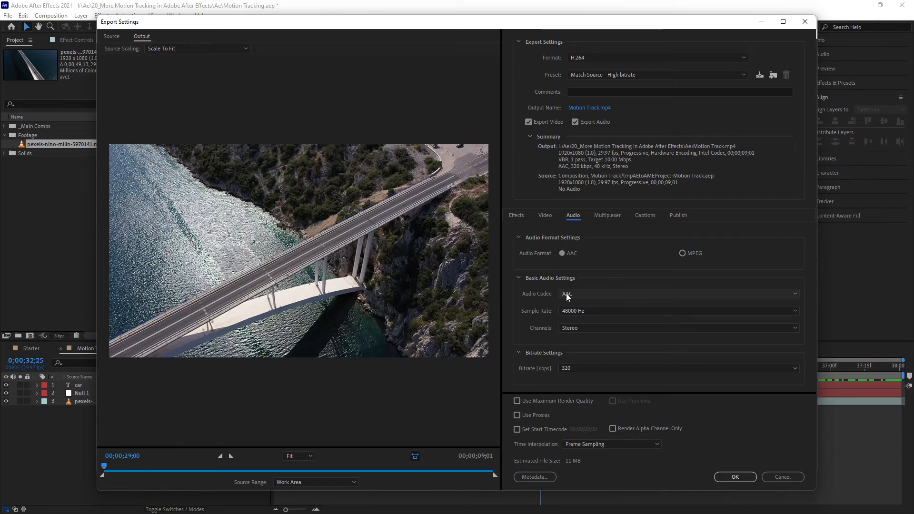
left_click(598, 293)
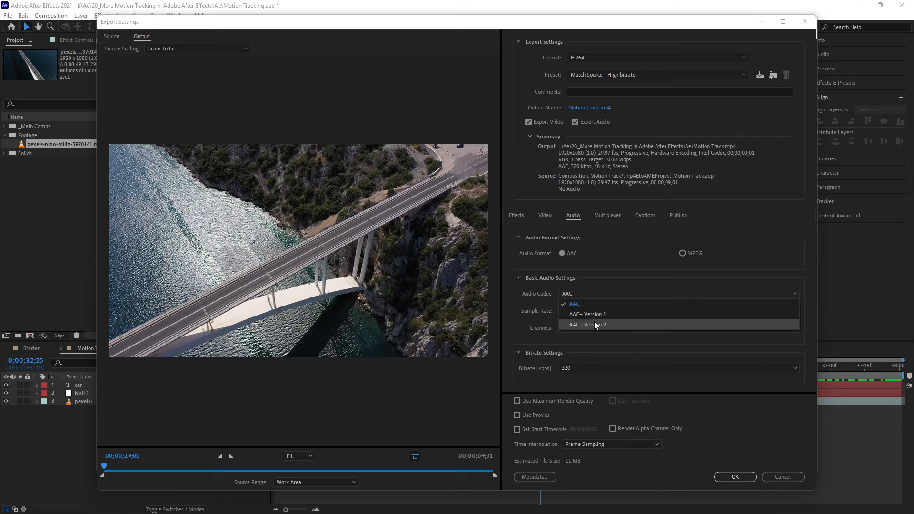
left_click(603, 286)
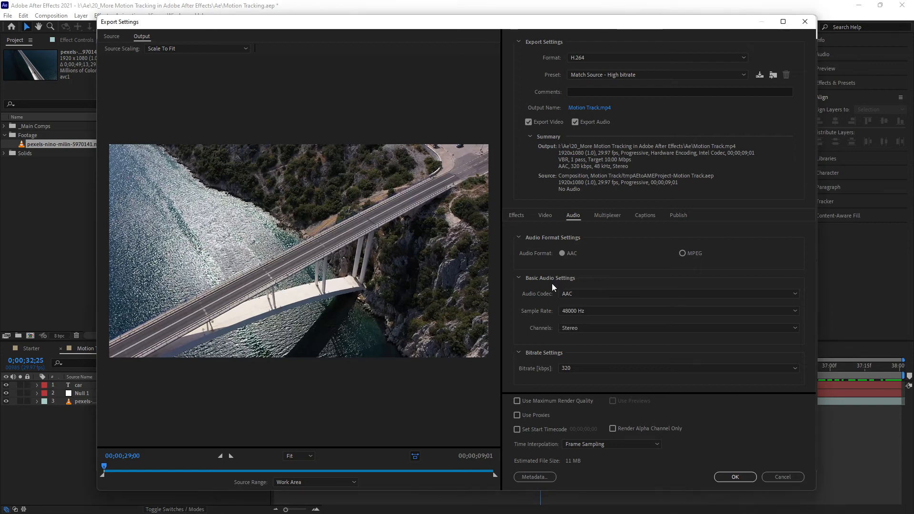
- Examine the available channel and bitrate options in the audio export settings without changing them
left_click(585, 331)
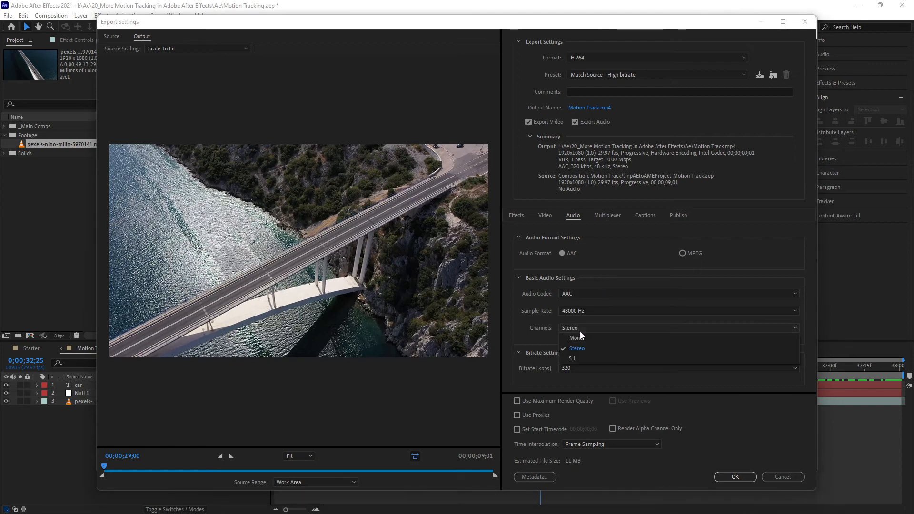
left_click(545, 322)
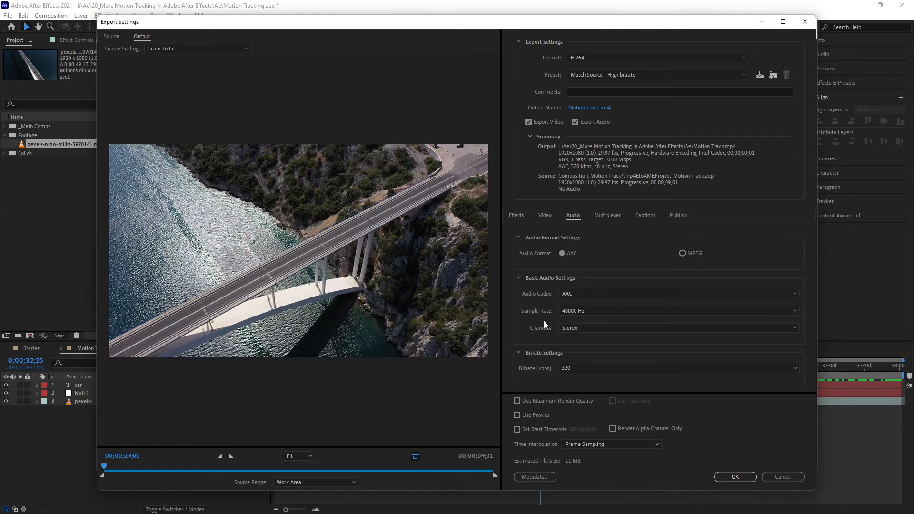
left_click(583, 366)
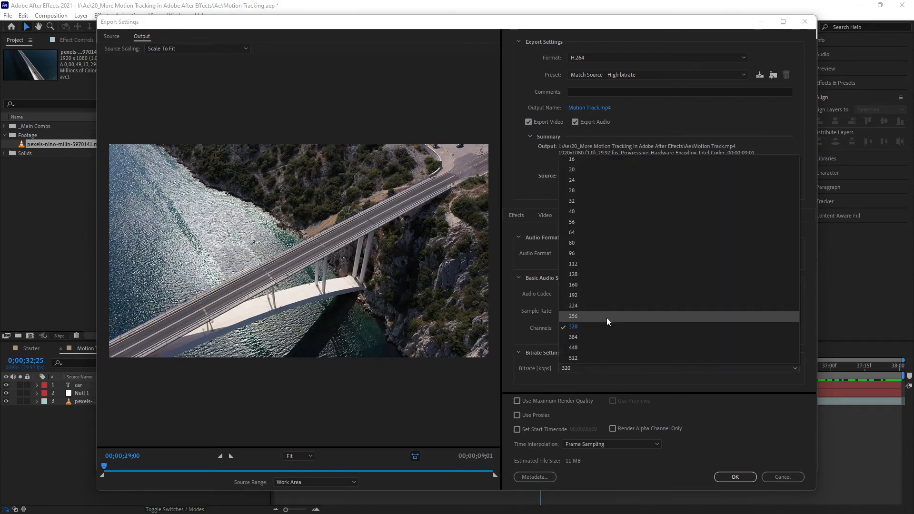
left_click(533, 338)
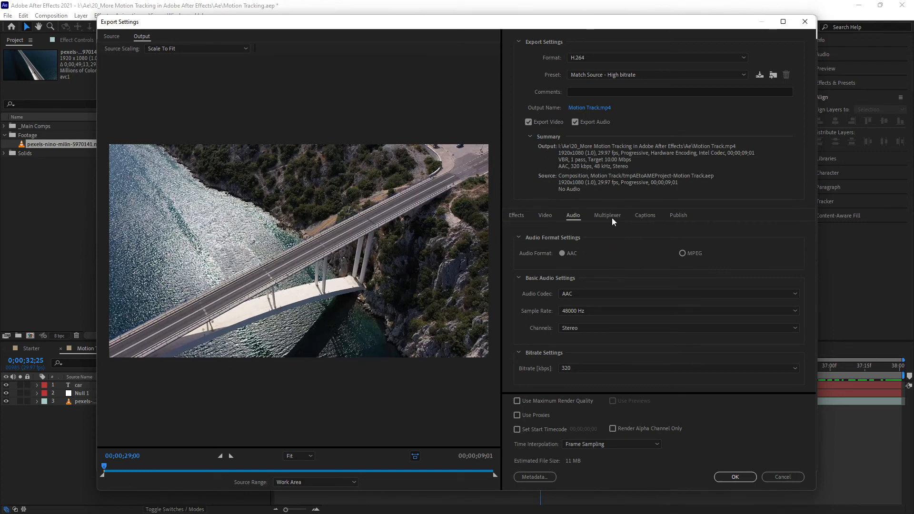
- Look through the Effects, Publish, Captions and Multiplexer export settings
left_click(517, 217)
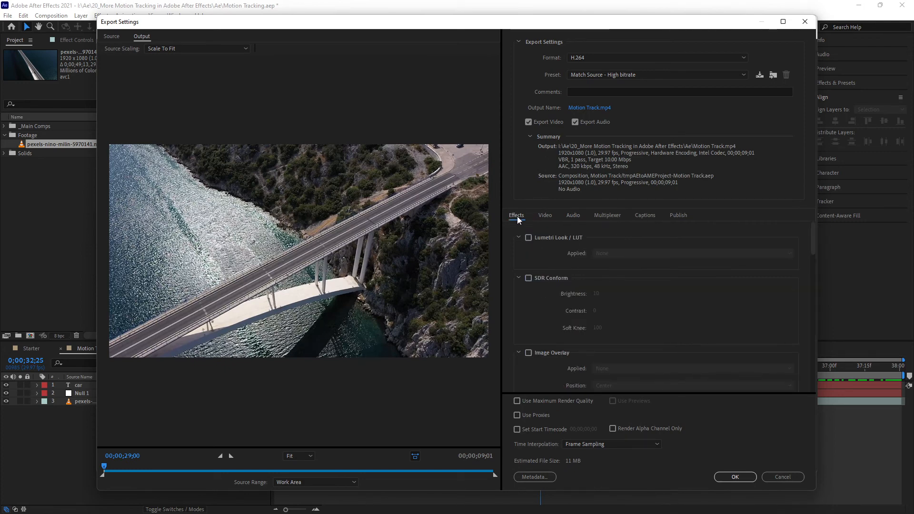
left_click(678, 217)
left_click(638, 216)
left_click(596, 216)
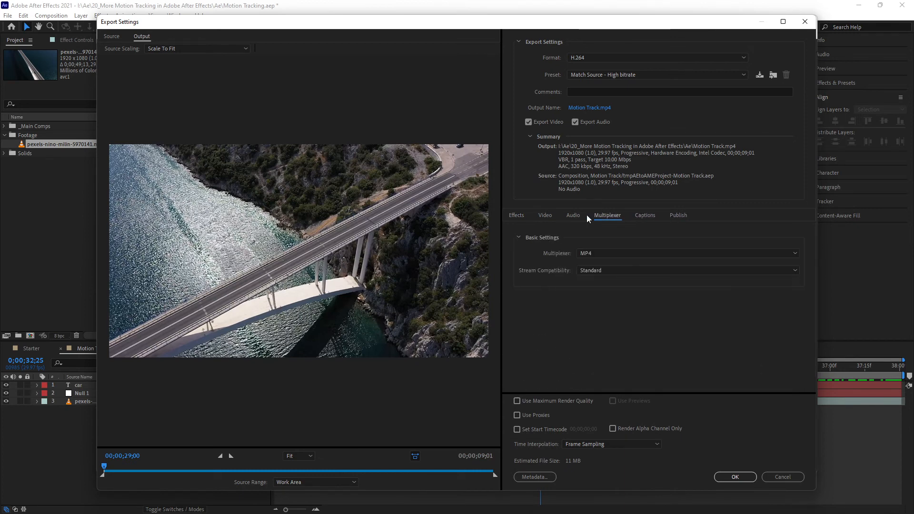
- Collapse every effect section from Lumetri Look / LUT through Loudness Normalization to review the list of export effects
left_click(519, 218)
left_click(518, 238)
left_click(518, 253)
left_click(519, 269)
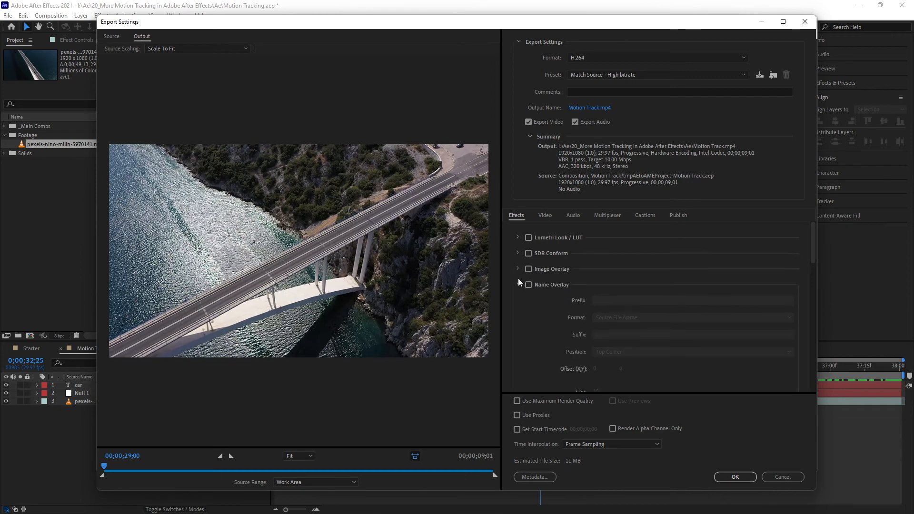
left_click(518, 285)
left_click(519, 300)
left_click(519, 315)
left_click(518, 331)
left_click(519, 347)
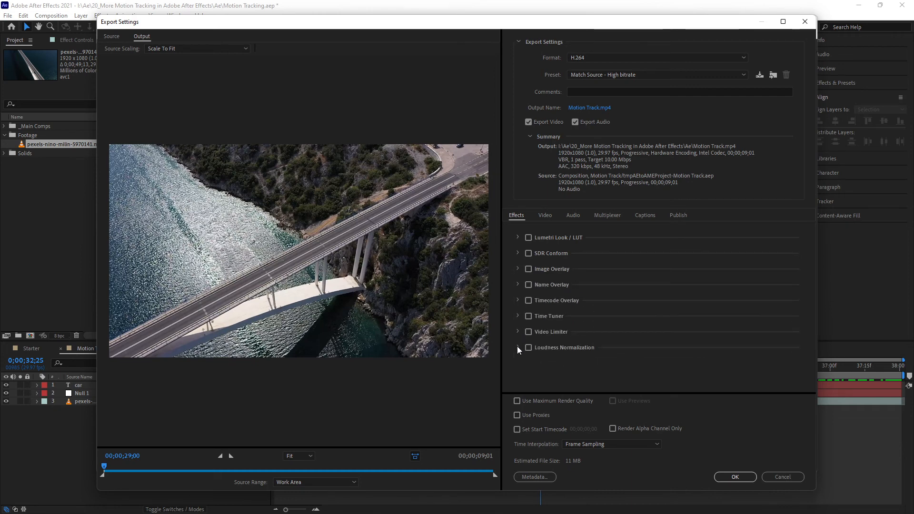
- Enable the Name Overlay effect and set its prefix to "Version"
left_click(529, 285)
left_click(518, 284)
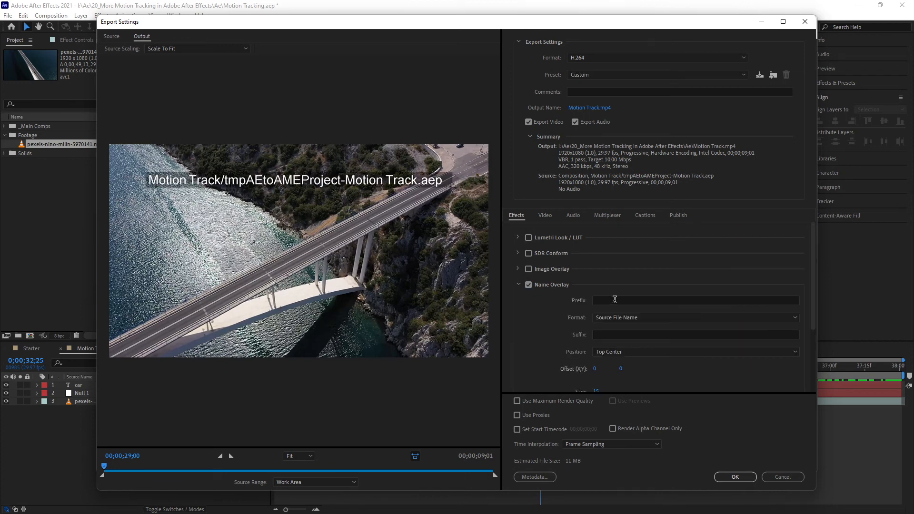
left_click(650, 318)
left_click(651, 319)
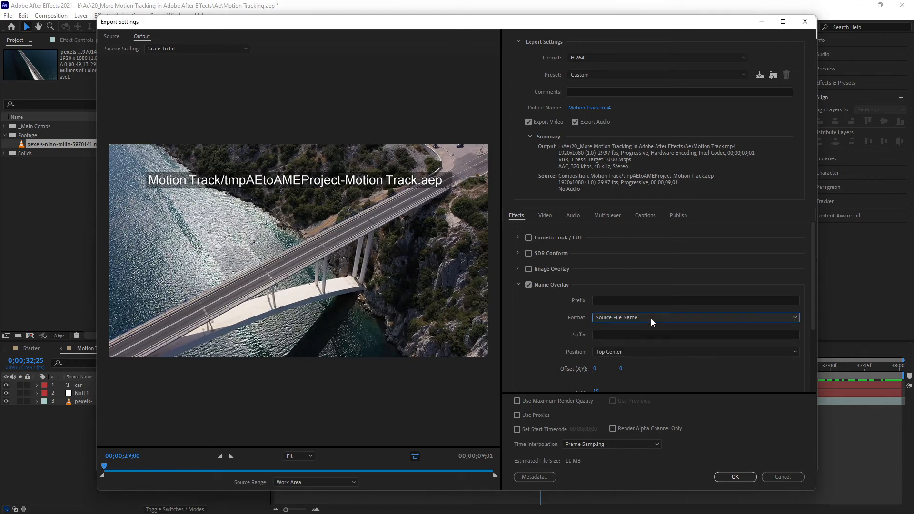
left_click(605, 301)
type("Version")
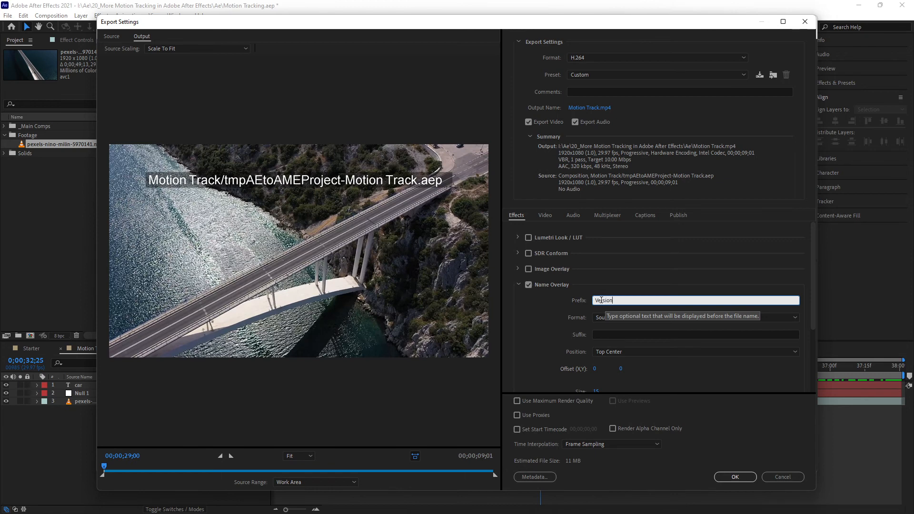
left_click(559, 304)
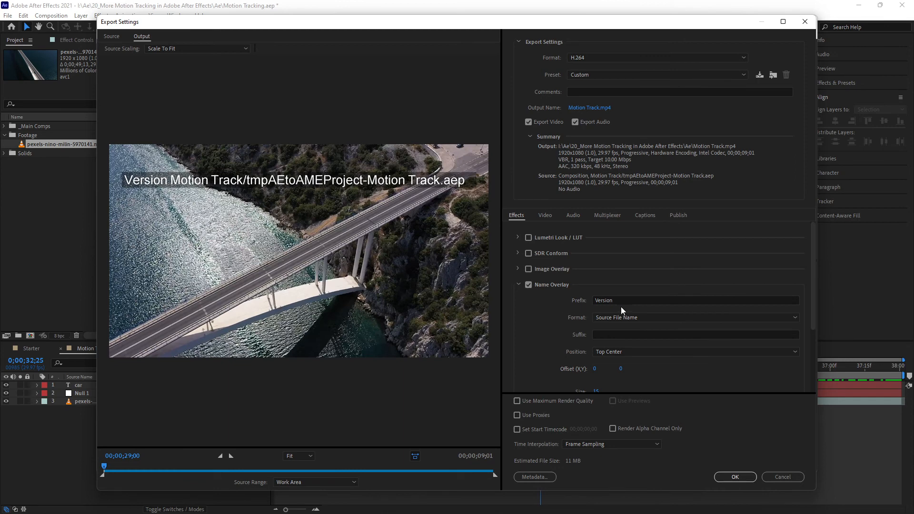
- Set the name overlay's format to Output File Name (Without Extension)
scroll(555, 319, "down", 1)
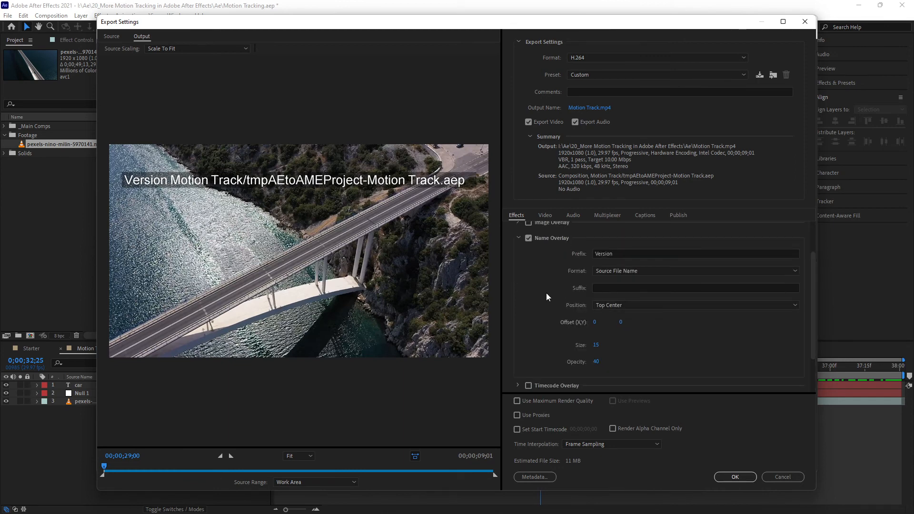
left_click(644, 271)
left_click(653, 303)
left_click(745, 274)
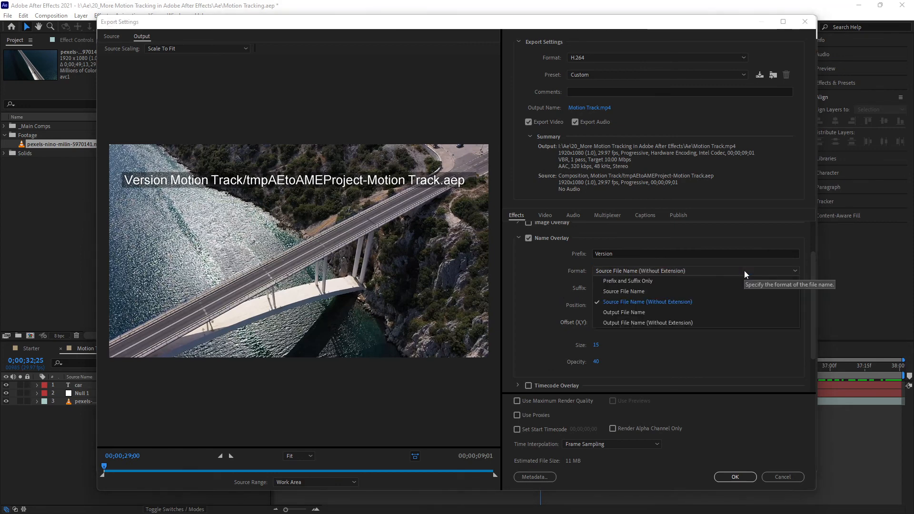
left_click(701, 323)
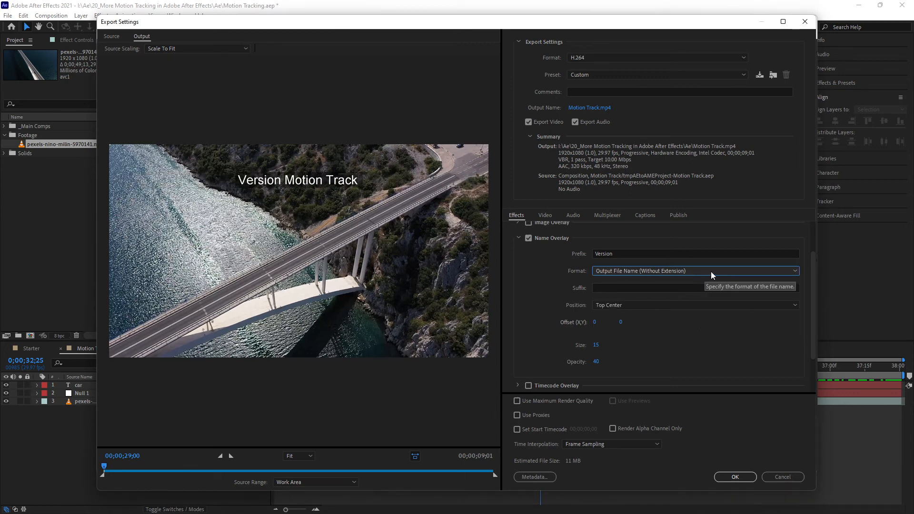
- Set the name overlay's suffix to "For approval" and its position to Bottom Center
left_click(613, 288)
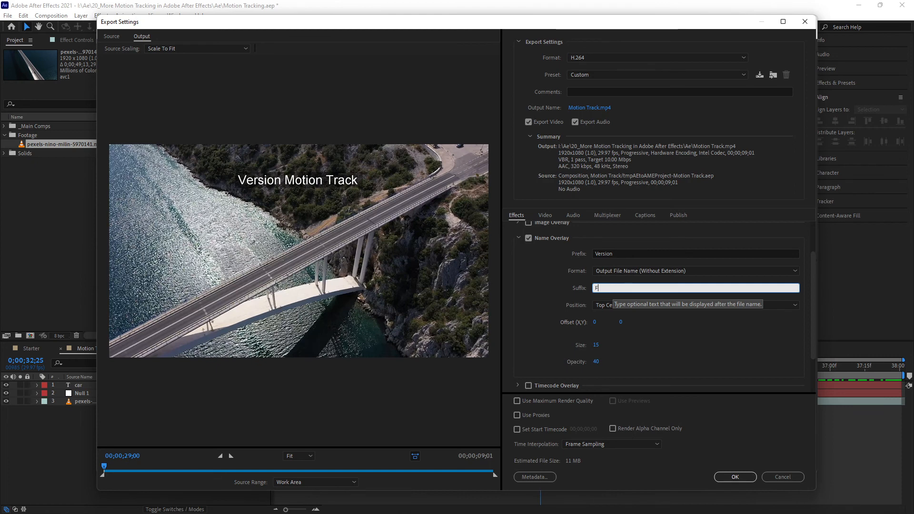
type("For Avpproval")
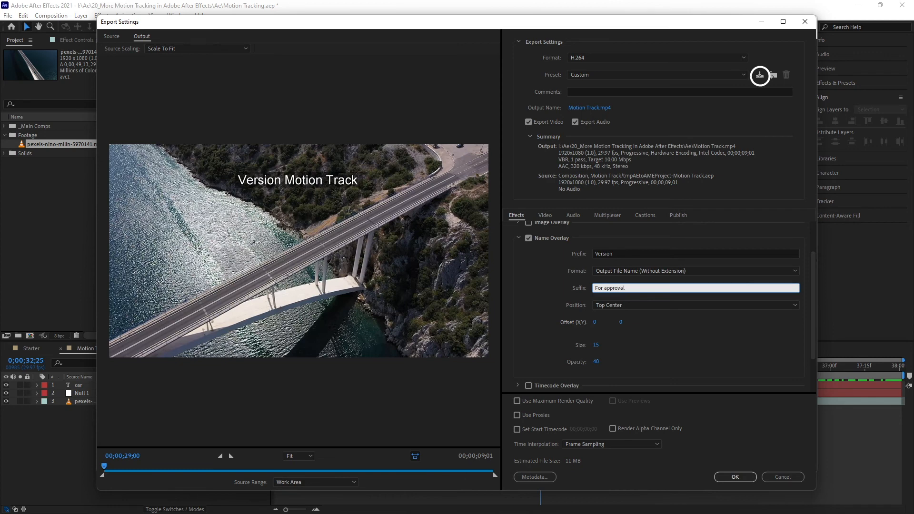
left_click(622, 305)
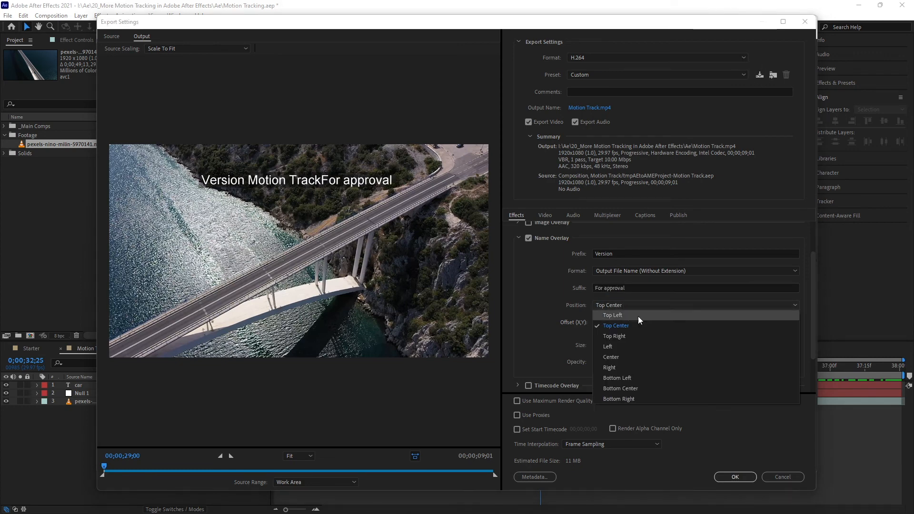
left_click(652, 387)
left_click(538, 295)
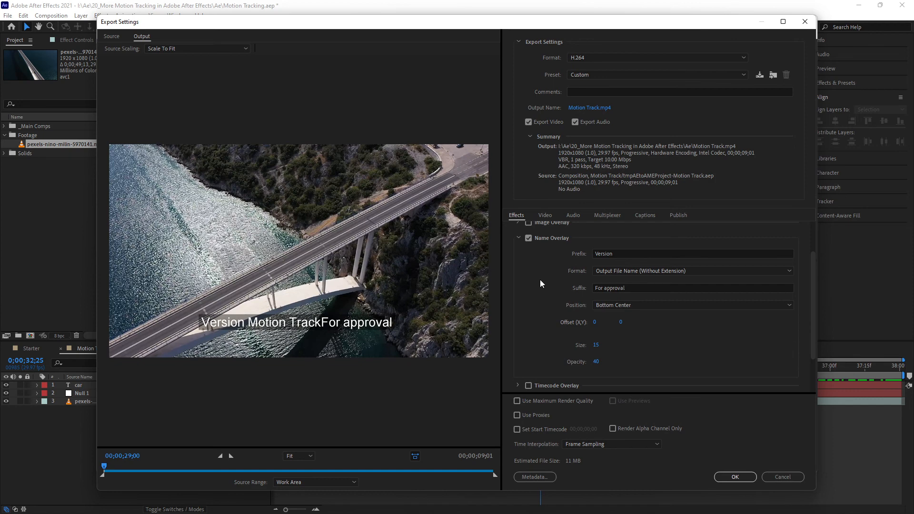
- Set the name overlay's opacity to 46
left_click(624, 270)
left_click(598, 270)
scroll(548, 312, "down", 2)
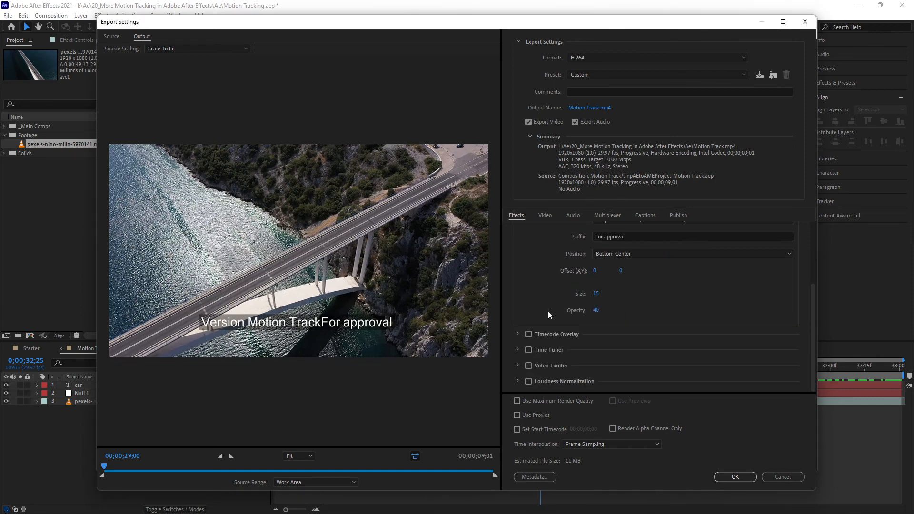
left_click_drag(595, 316, 598, 315)
- Enable the Timecode Overlay and move it above the name overlay with a vertical offset of about -138
left_click(528, 334)
left_click(519, 334)
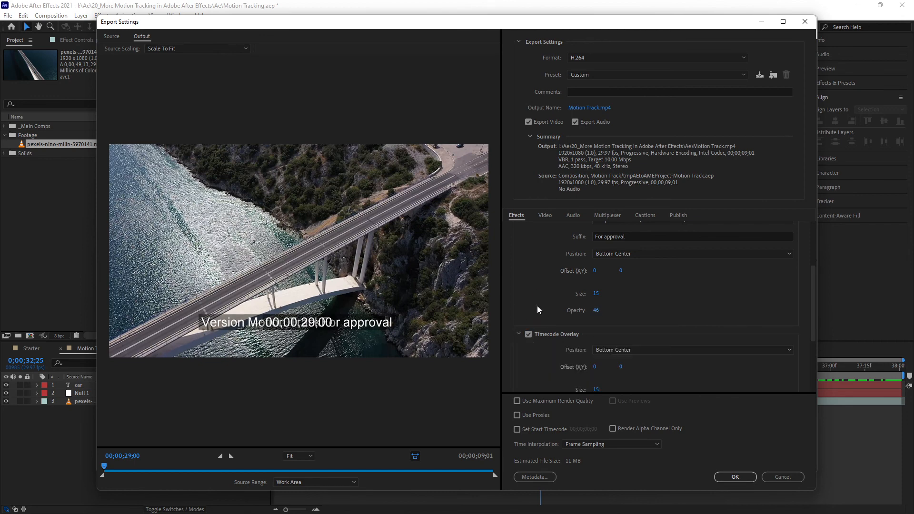
scroll(543, 310, "down", 2)
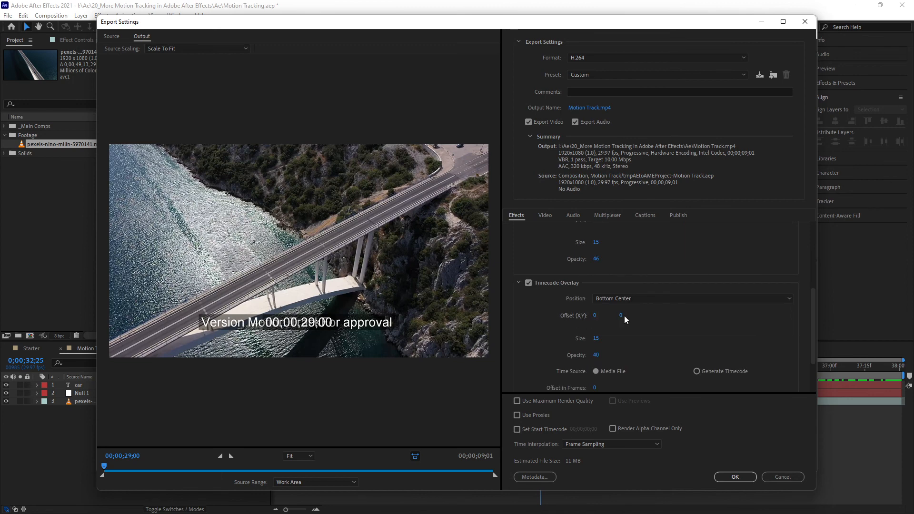
left_click_drag(622, 319, 573, 330)
scroll(530, 339, "down", 2)
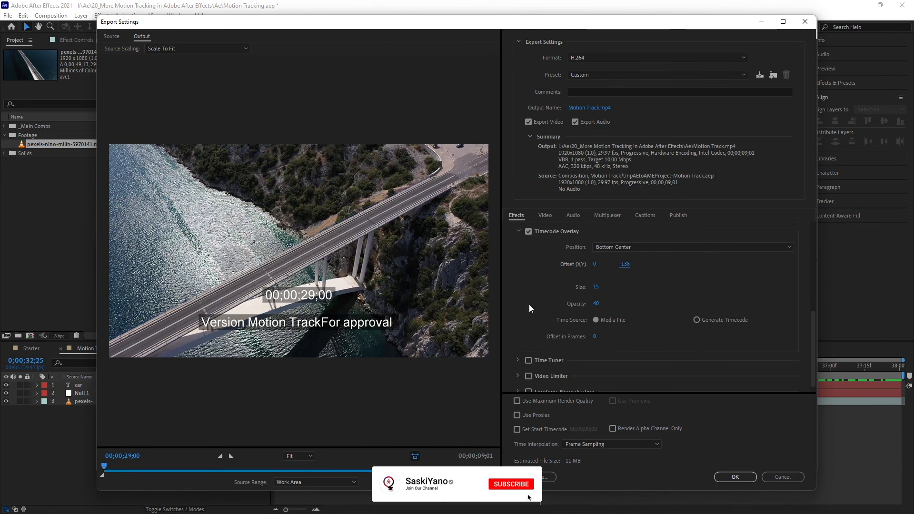
- Discard the changes made in the export settings and close Adobe Media Encoder
scroll(535, 308, "up", 1)
scroll(536, 308, "down", 1)
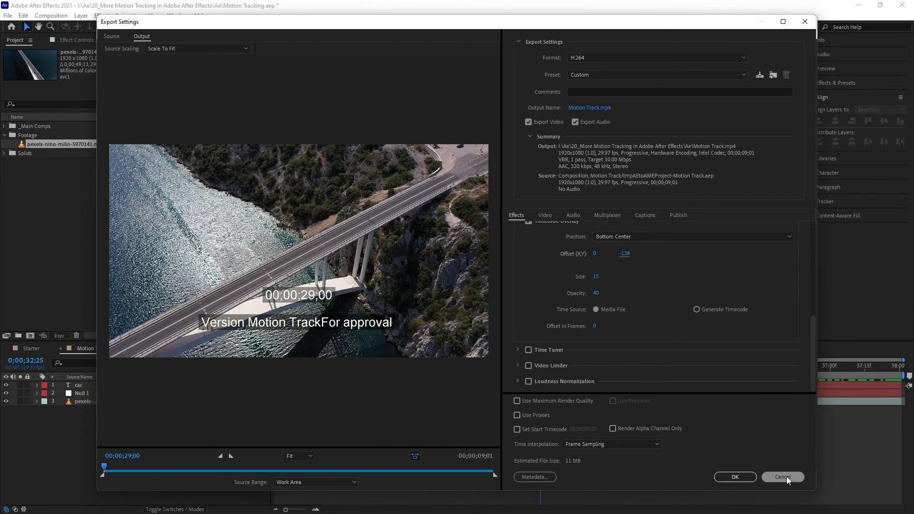
scroll(541, 306, "up", 4)
scroll(542, 318, "down", 2)
scroll(542, 320, "down", 4)
left_click(777, 475)
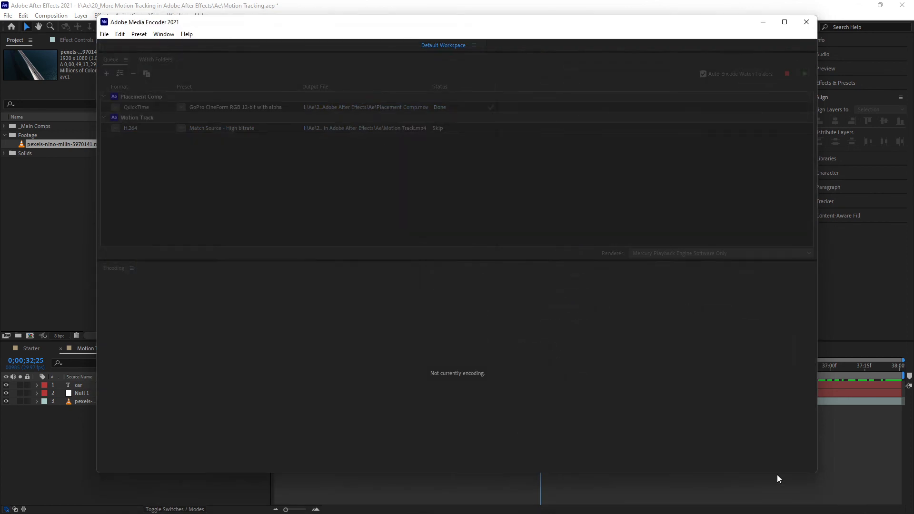
left_click(807, 23)
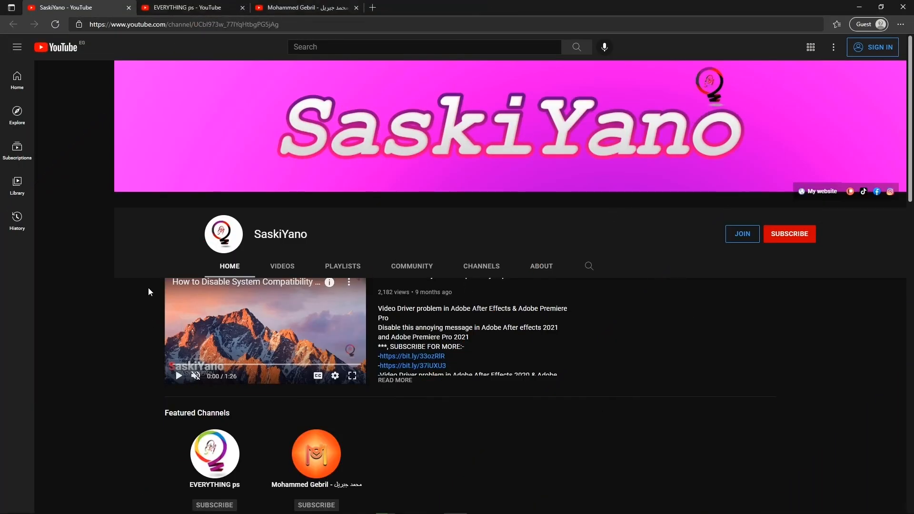
- Browse the SaskiYano YouTube channel's home page and its created playlists in the web browser
scroll(586, 312, "down", 2)
scroll(586, 315, "down", 6)
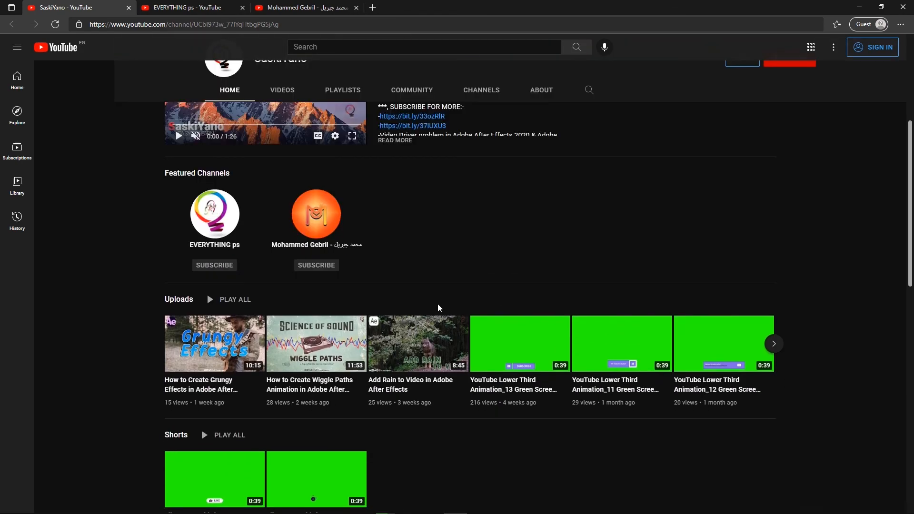
scroll(461, 337, "down", 2)
scroll(461, 337, "down", 8)
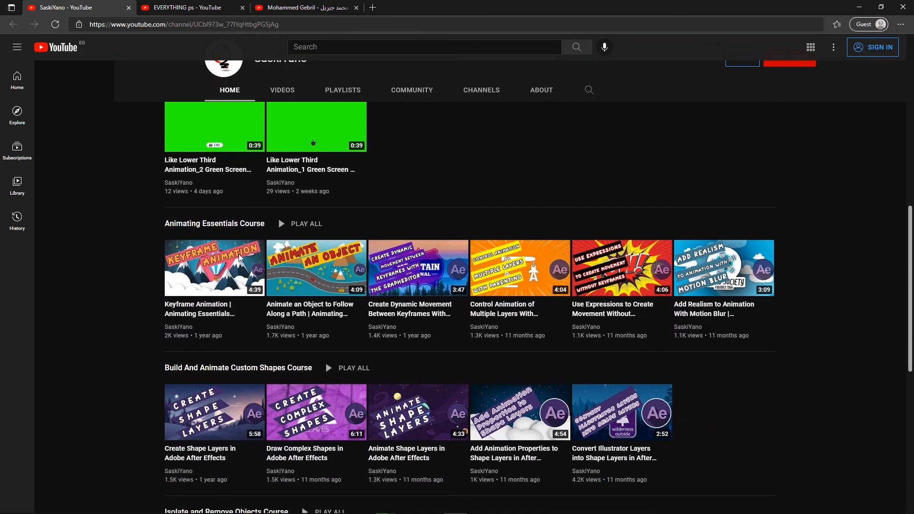
scroll(142, 271, "up", 15)
scroll(172, 282, "up", 5)
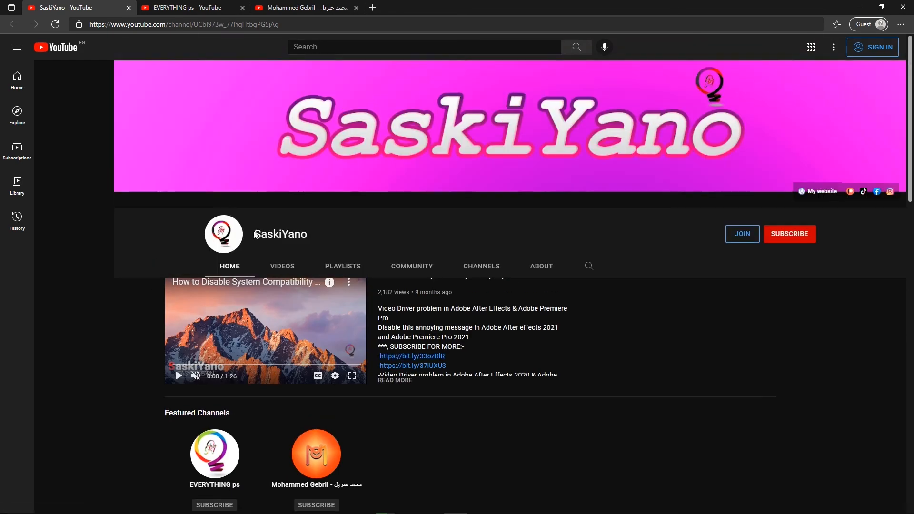
left_click(342, 265)
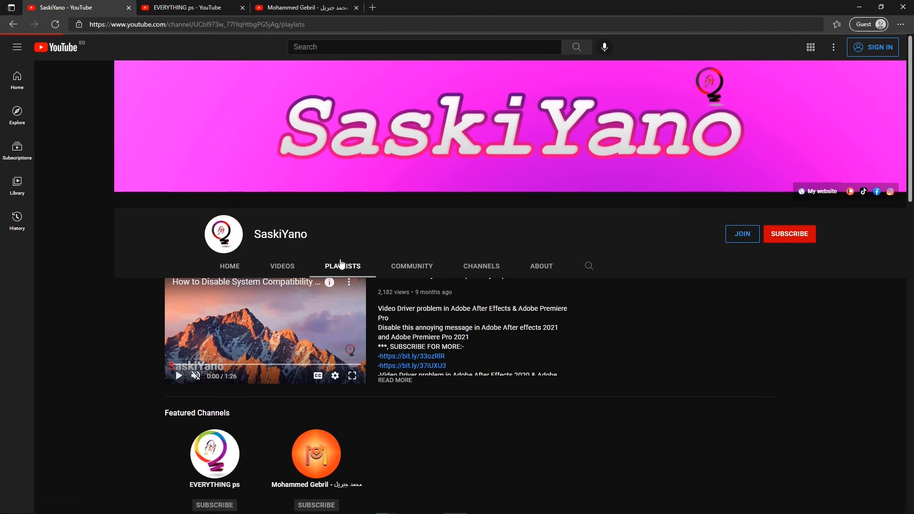
scroll(133, 324, "down", 4)
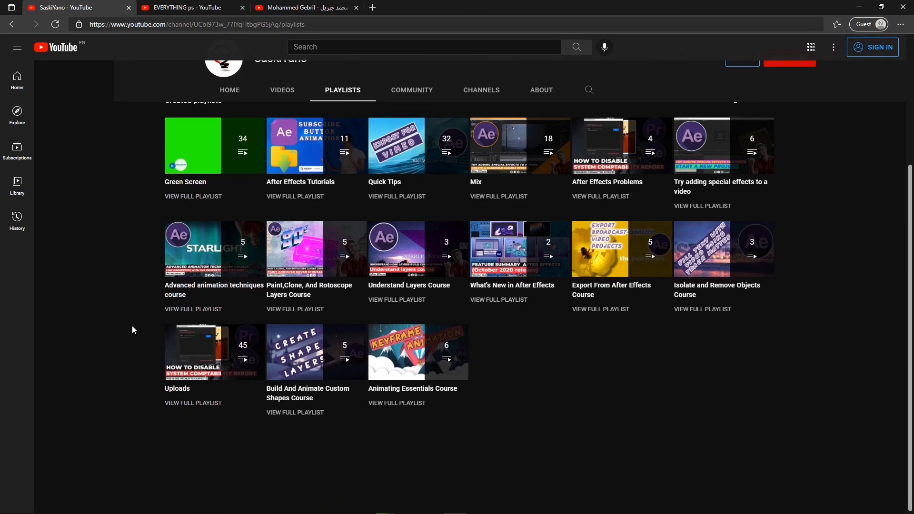
scroll(132, 326, "up", 4)
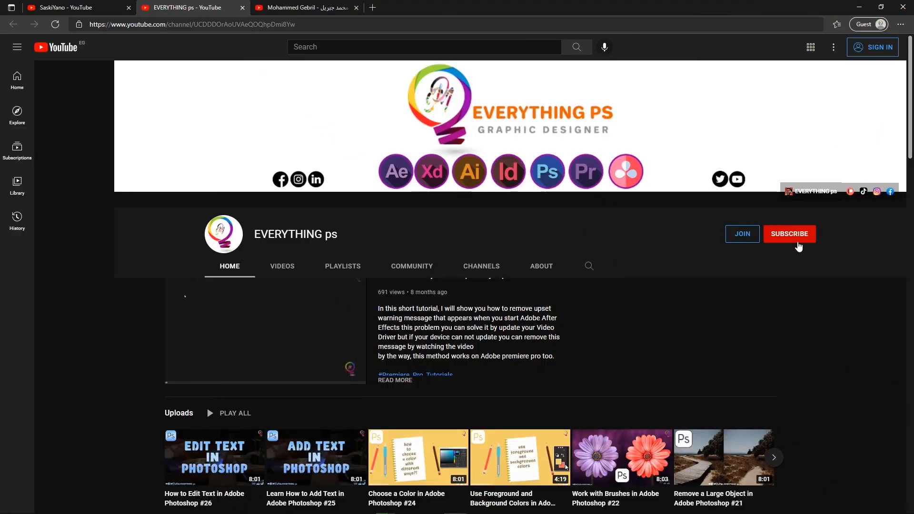
- Browse the home page of the EVERYTHING ps channel for its courses and playlists
scroll(140, 337, "down", 6)
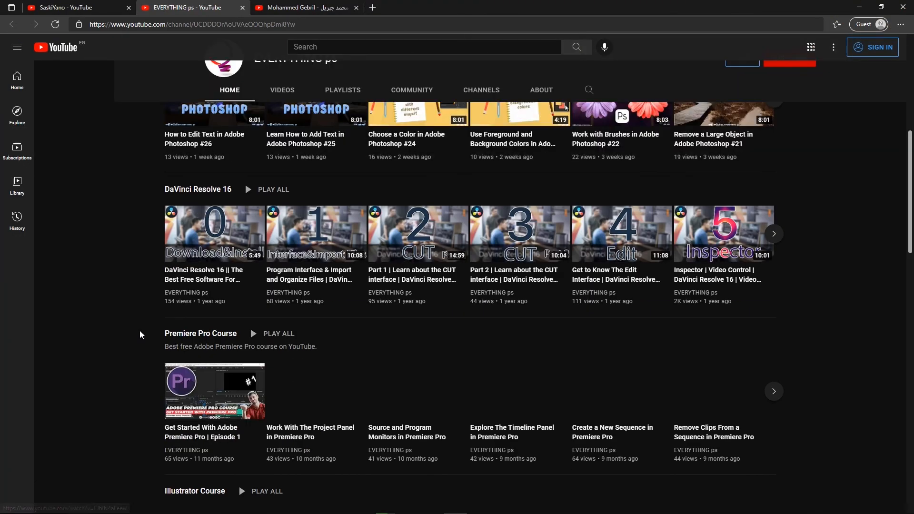
scroll(133, 286, "down", 7)
scroll(127, 291, "down", 8)
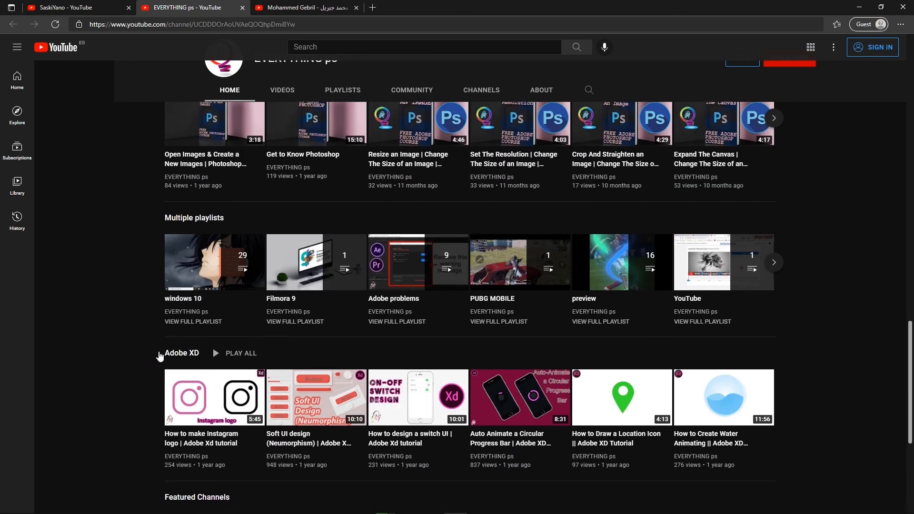
scroll(147, 286, "down", 5)
scroll(149, 238, "up", 20)
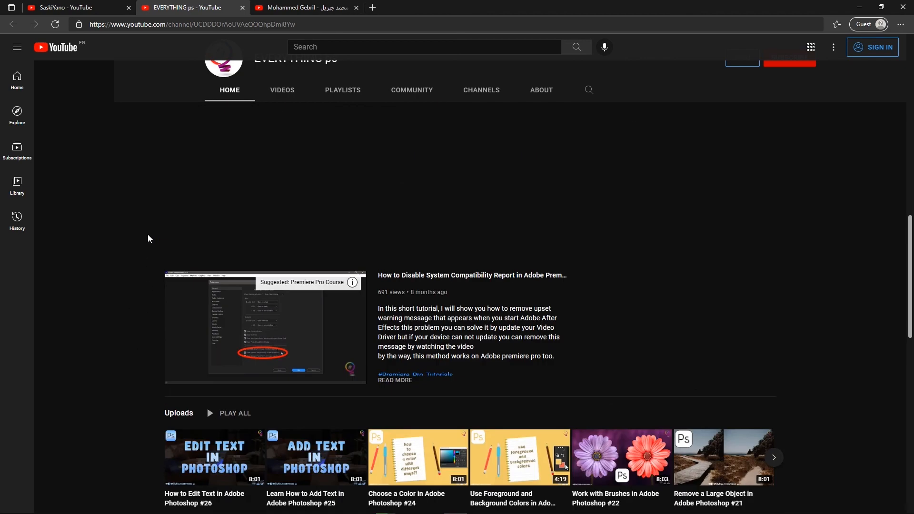
- Switch to the third open YouTube channel and view its uploaded videos
key("ctrl+Tab")
scroll(109, 384, "down", 3)
scroll(136, 391, "up", 4)
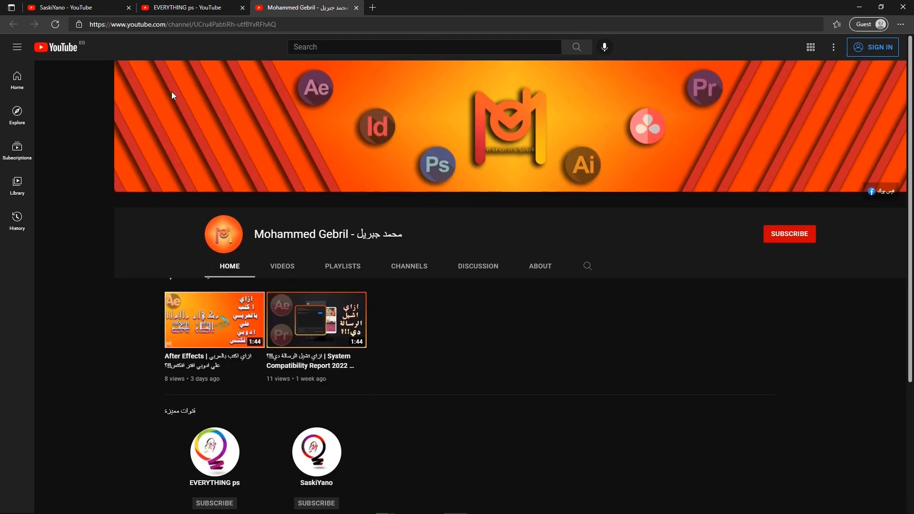
left_click(285, 266)
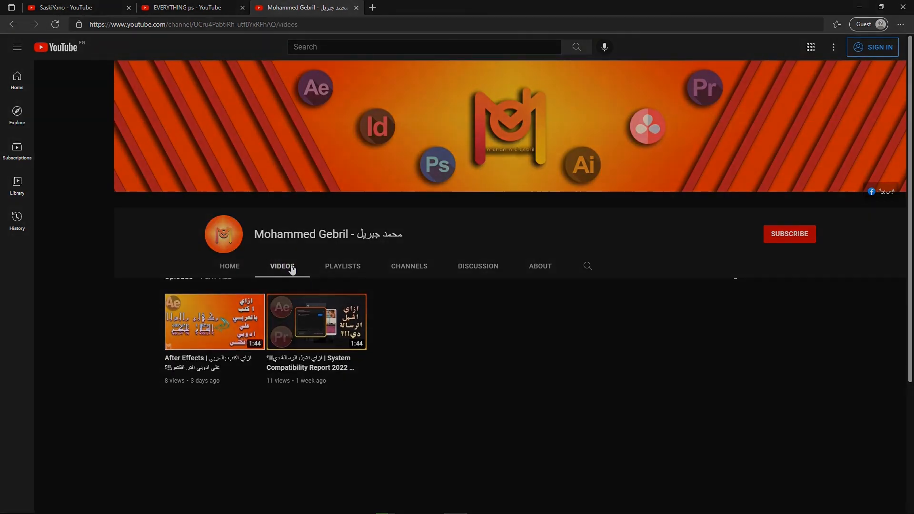